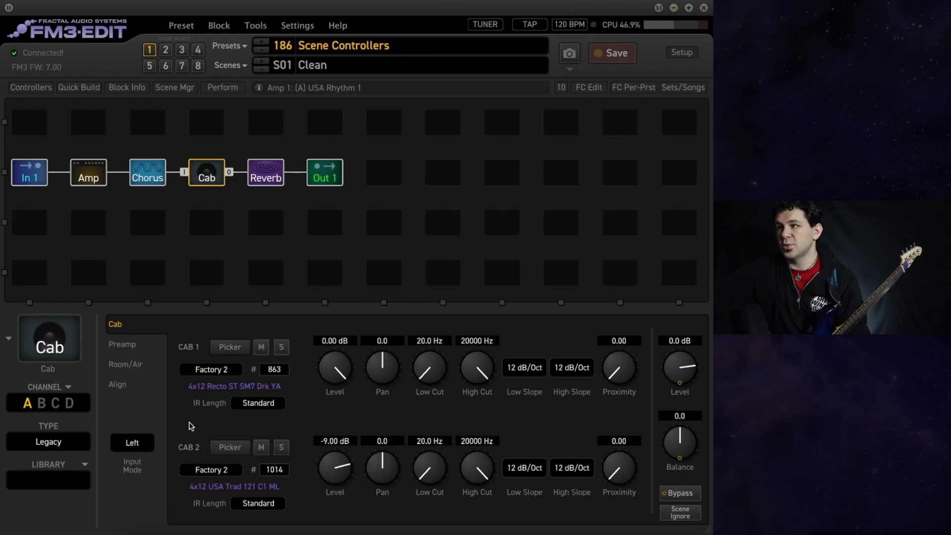
# Assign Scene Controller 1 as the modifier source for the Chorus block's Bypass parameter.
pyautogui.click(265, 178)
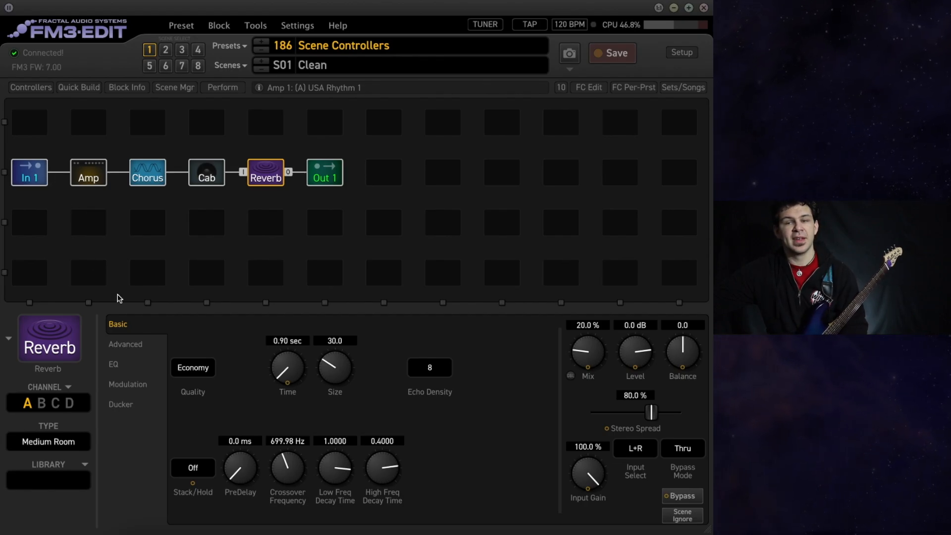
pyautogui.click(148, 174)
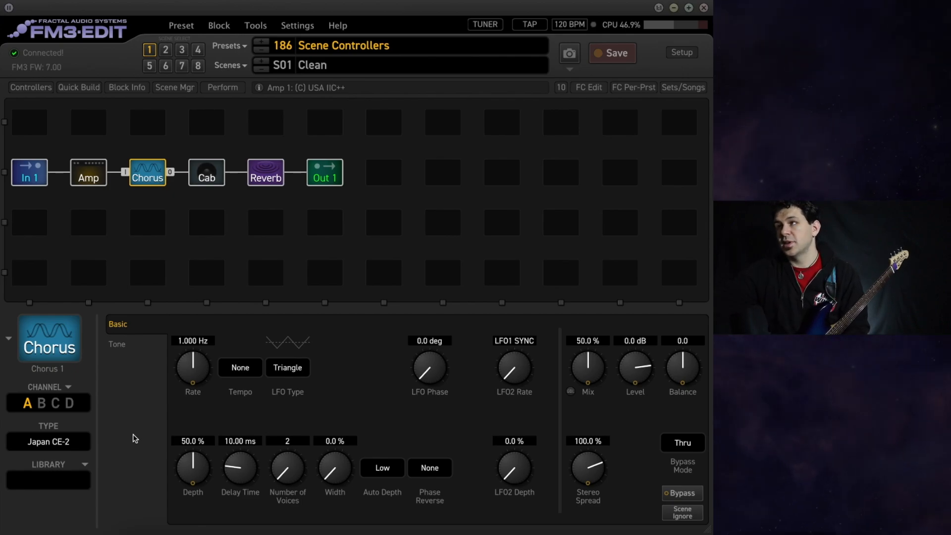
pyautogui.click(684, 494)
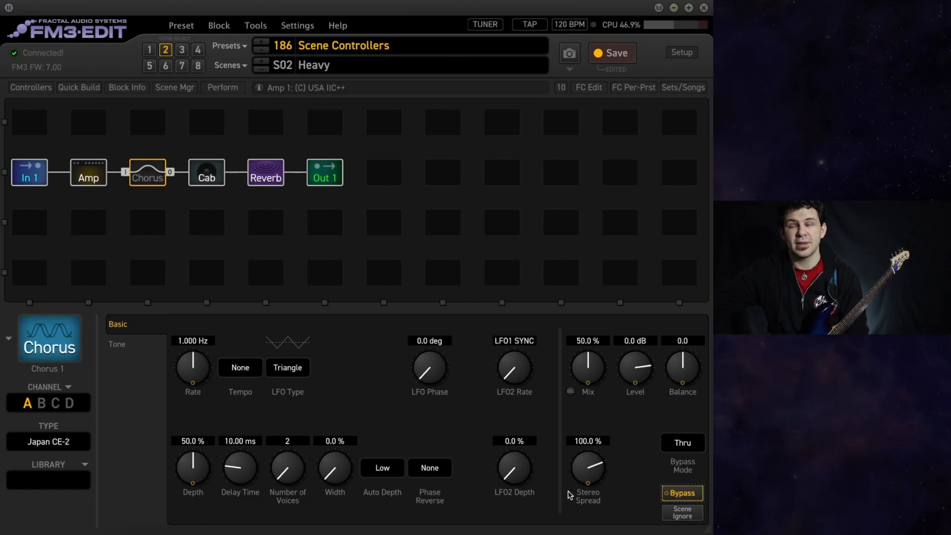
pyautogui.rightClick(675, 497)
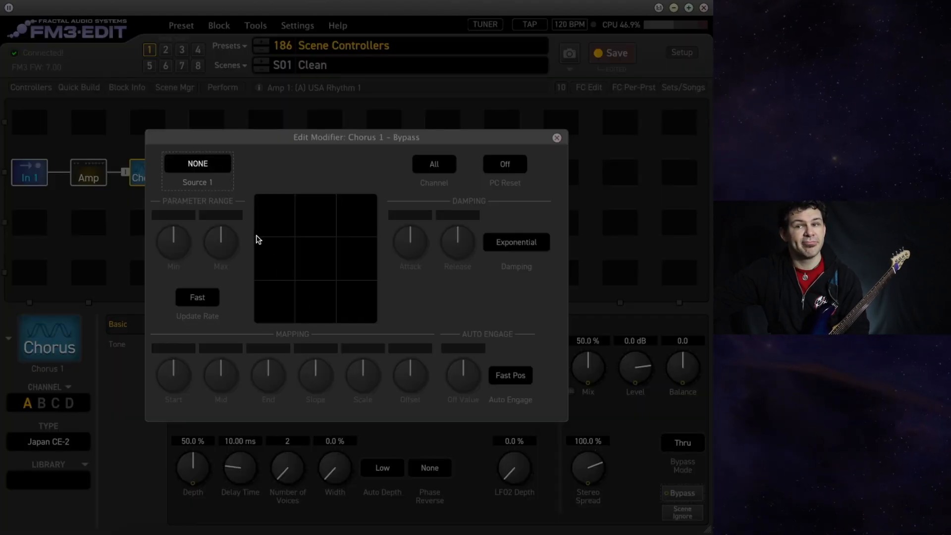
pyautogui.click(197, 164)
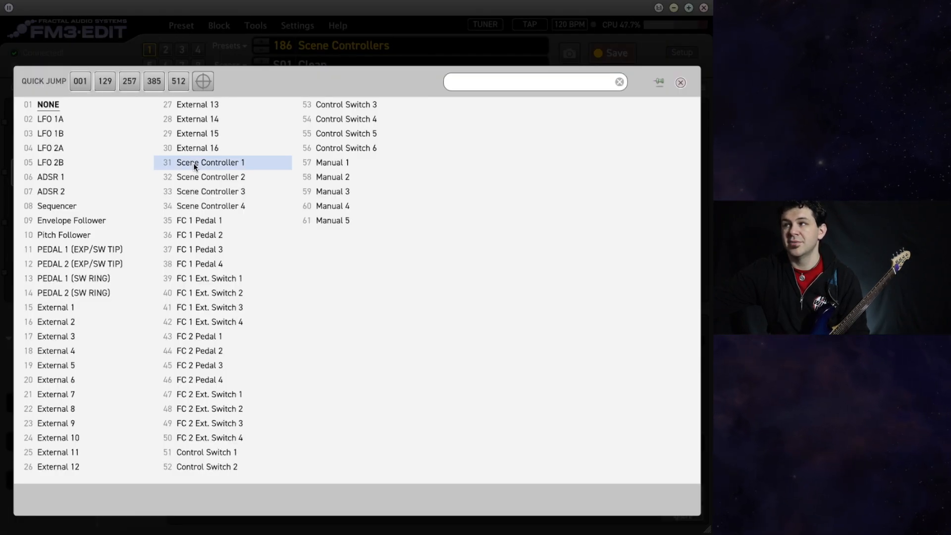
pyautogui.click(195, 166)
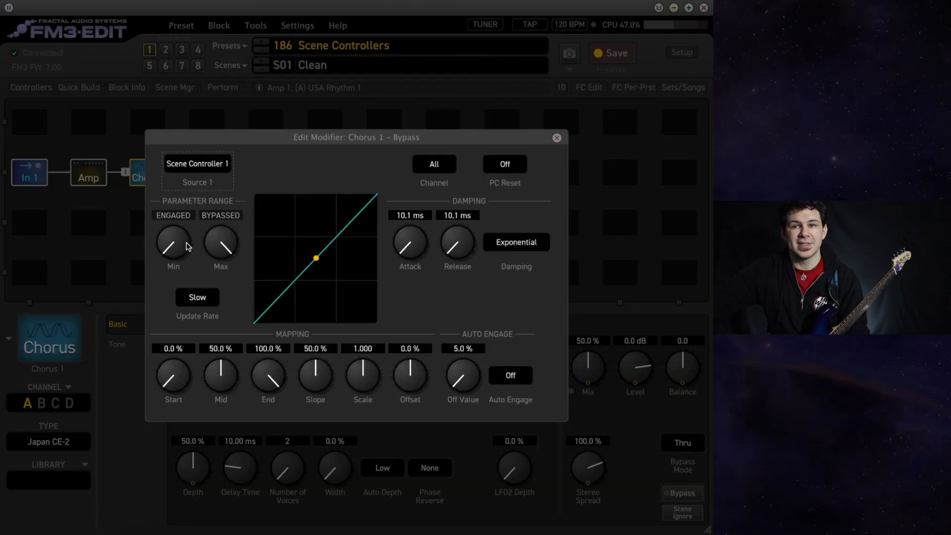
# Set the Chorus Bypass modifier's range to BYPASSED at minimum and ENGAGED at maximum, and close the modifier editor.
pyautogui.moveTo(184, 246); pyautogui.dragTo(182, 119)
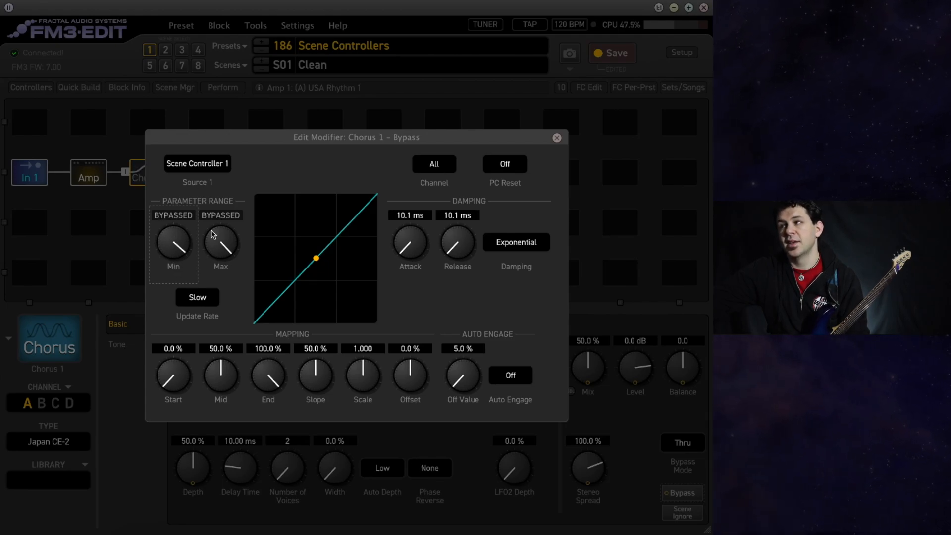
pyautogui.moveTo(214, 235); pyautogui.dragTo(162, 507)
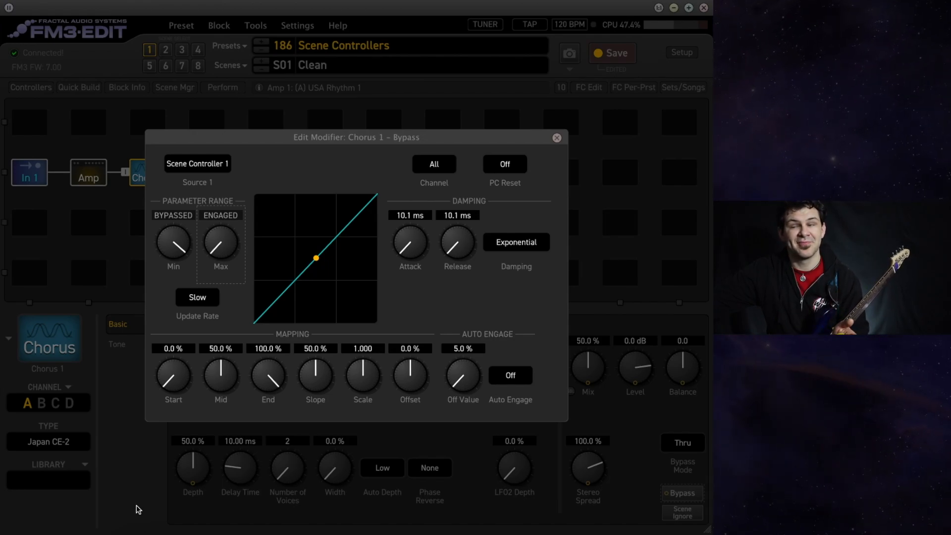
pyautogui.click(139, 510)
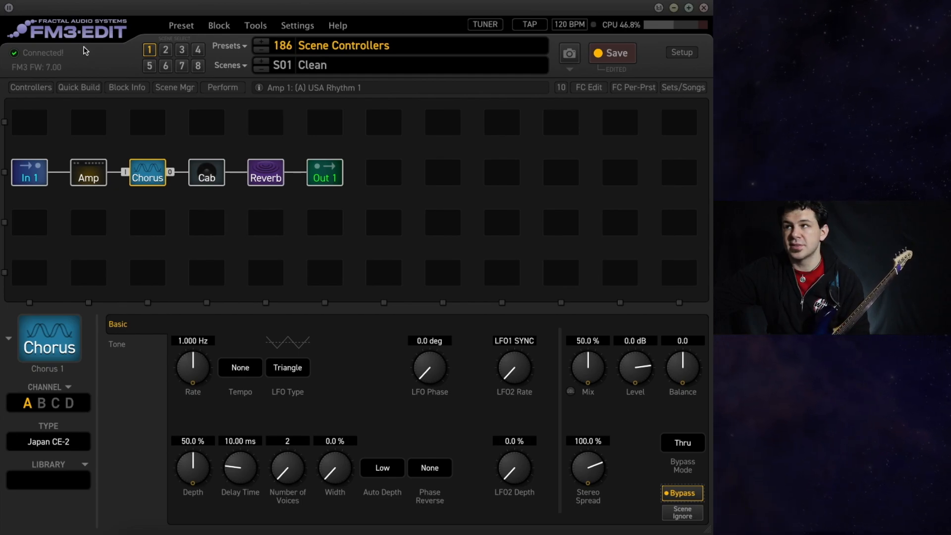
# Set Scene Controller 1 to 0% for all scenes, and change all of them to 100%.
pyautogui.click(38, 86)
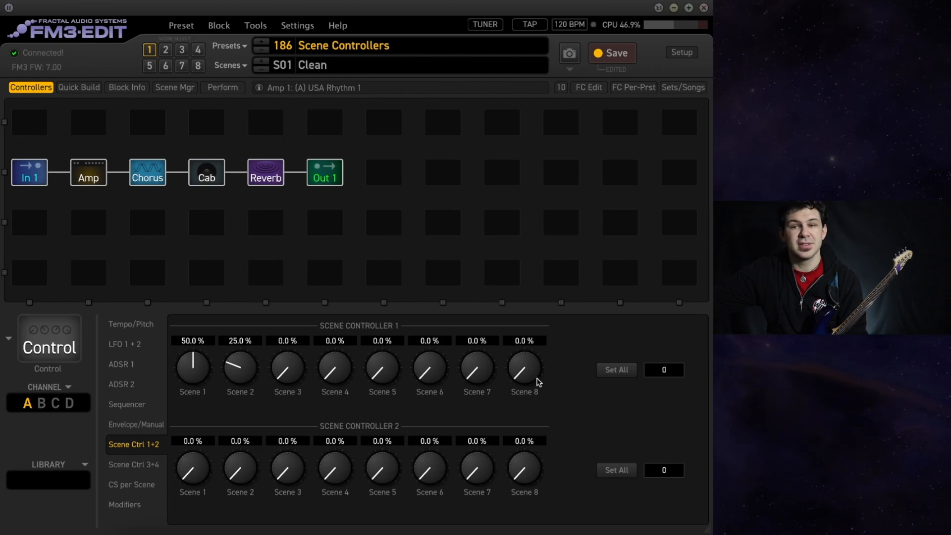
pyautogui.click(615, 371)
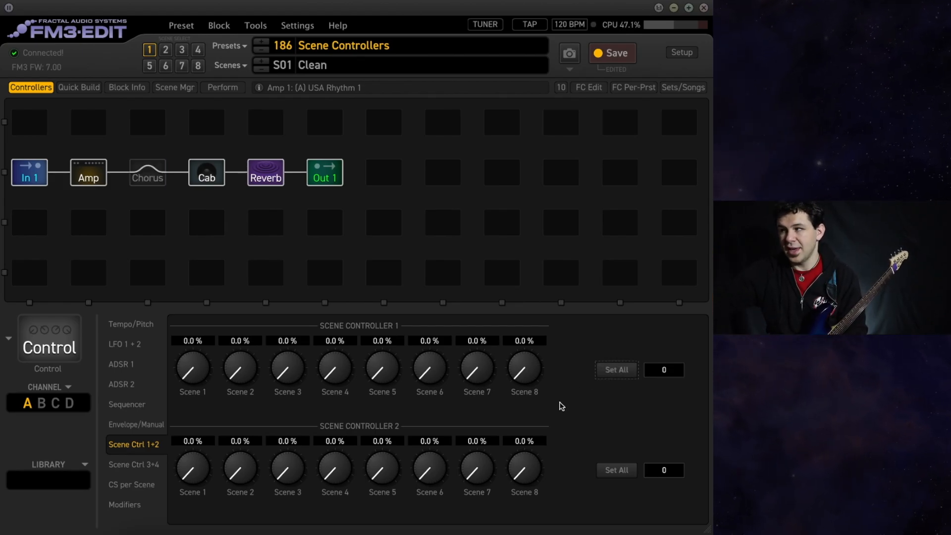
pyautogui.click(667, 370)
pyautogui.write('1')
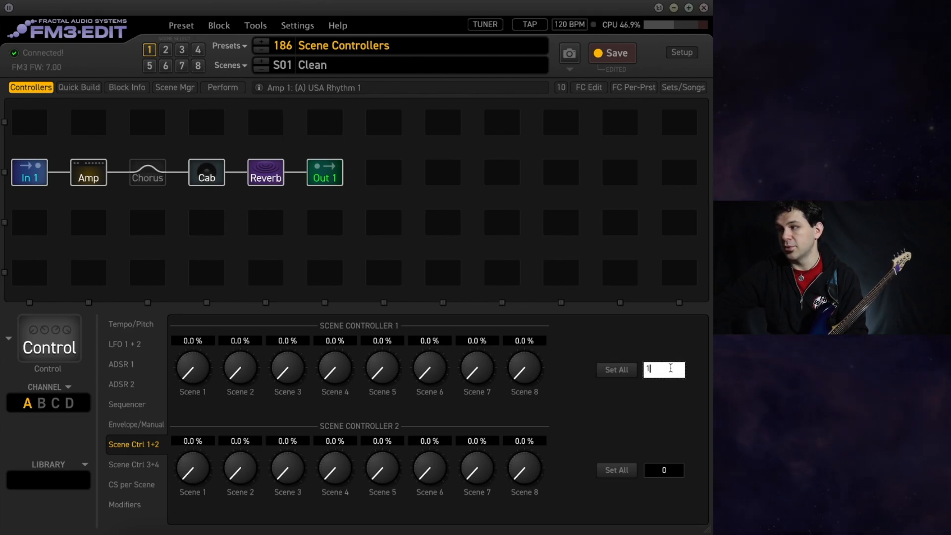
pyautogui.write('00')
pyautogui.press('Return')
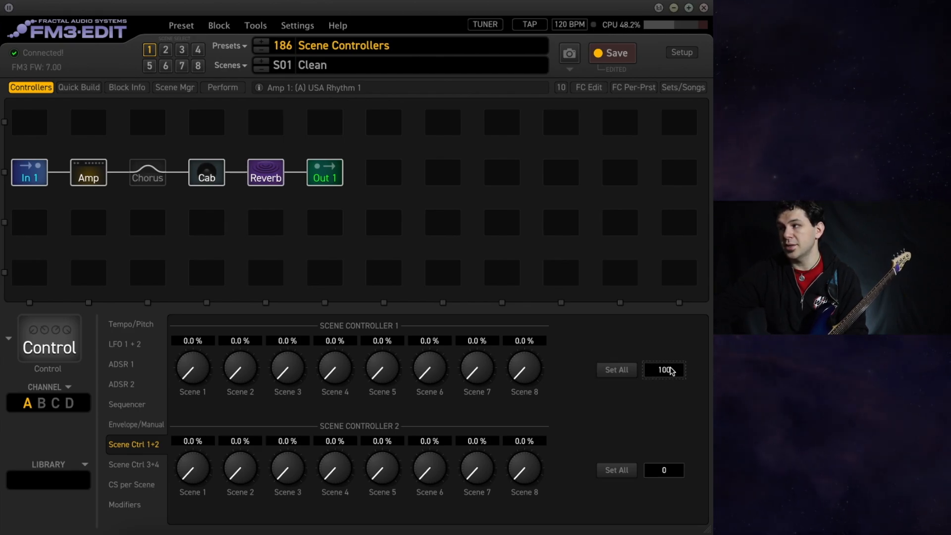
pyautogui.click(617, 370)
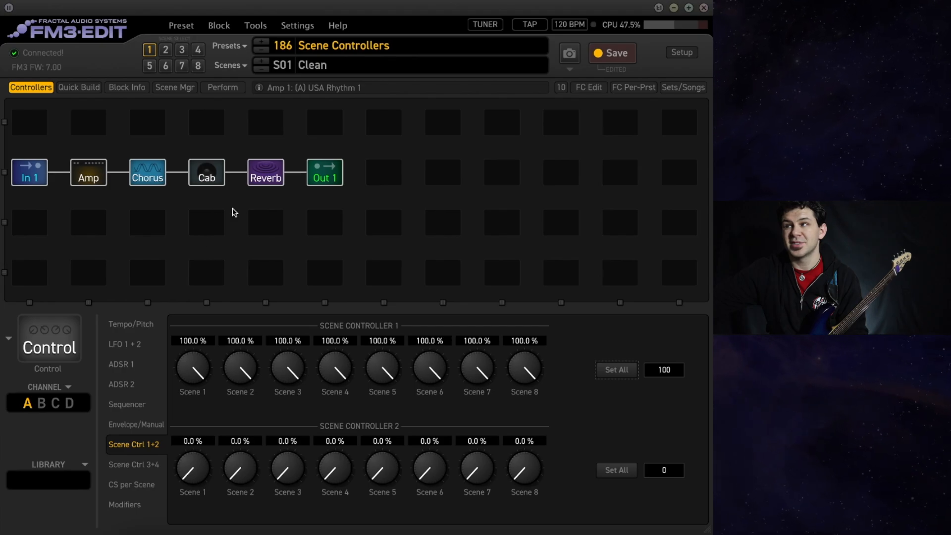
# Reset Scene Controller 1 to 0% for all scenes, and raise only its Scene 1 value to 100%.
pyautogui.click(667, 374)
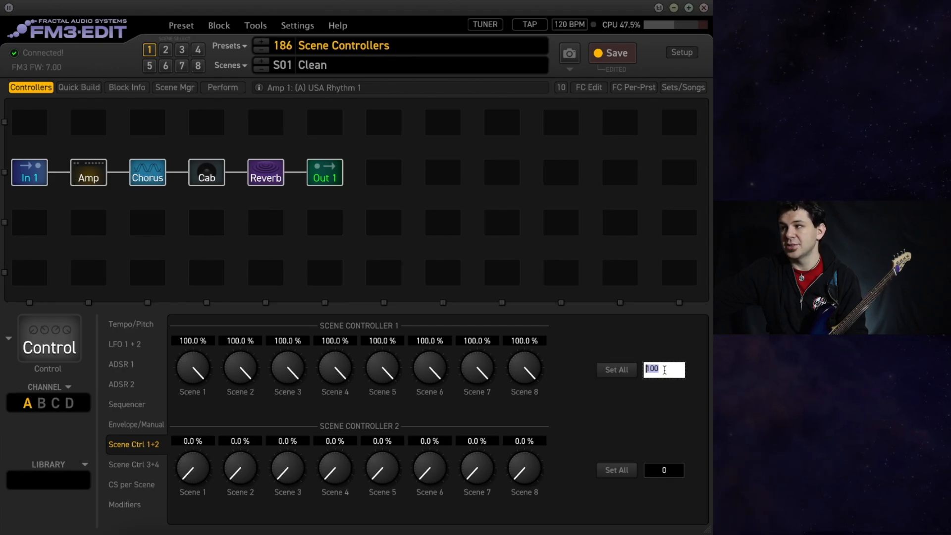
pyautogui.write('0')
pyautogui.press('Return')
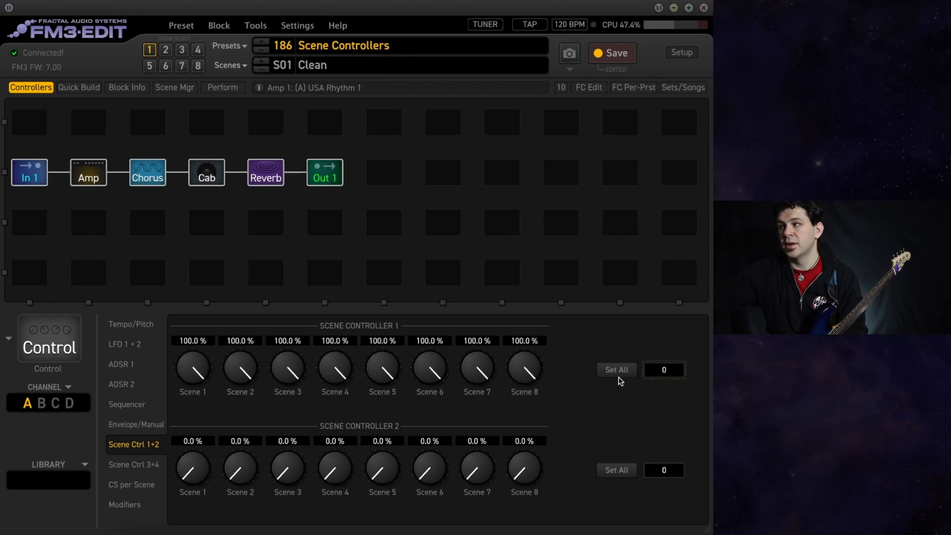
pyautogui.click(623, 372)
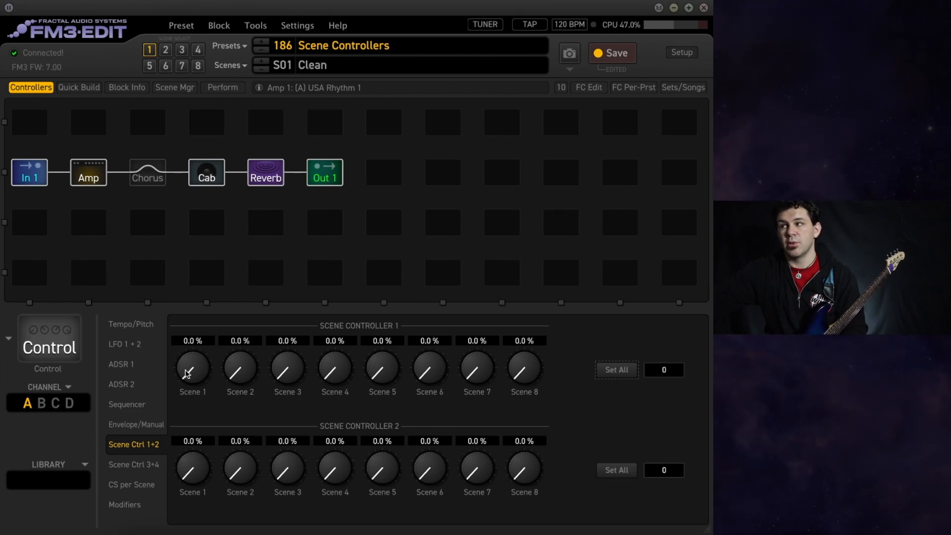
pyautogui.moveTo(188, 372); pyautogui.dragTo(233, 67)
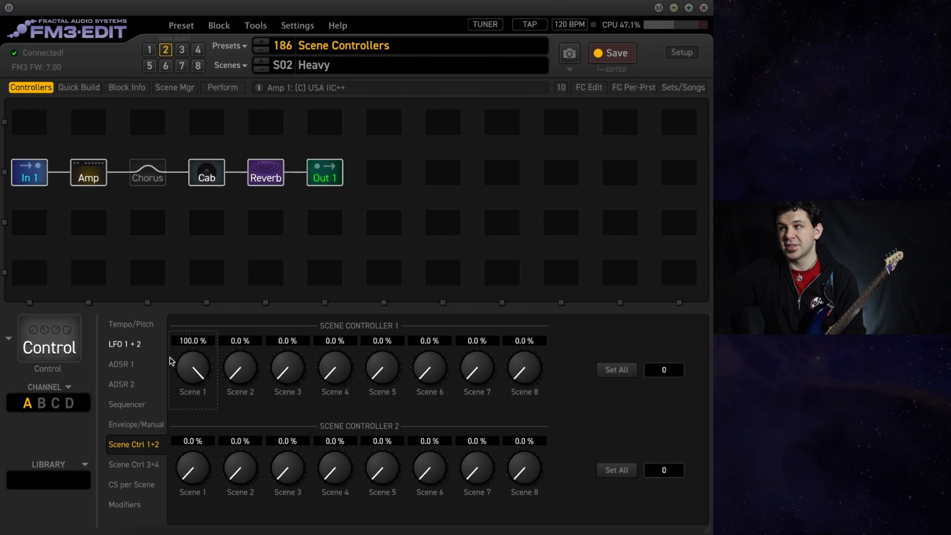
# Return Scene Controller 1 to 0% in every scene and assign it as the modifier source for the Chorus block's Mix.
pyautogui.click(617, 369)
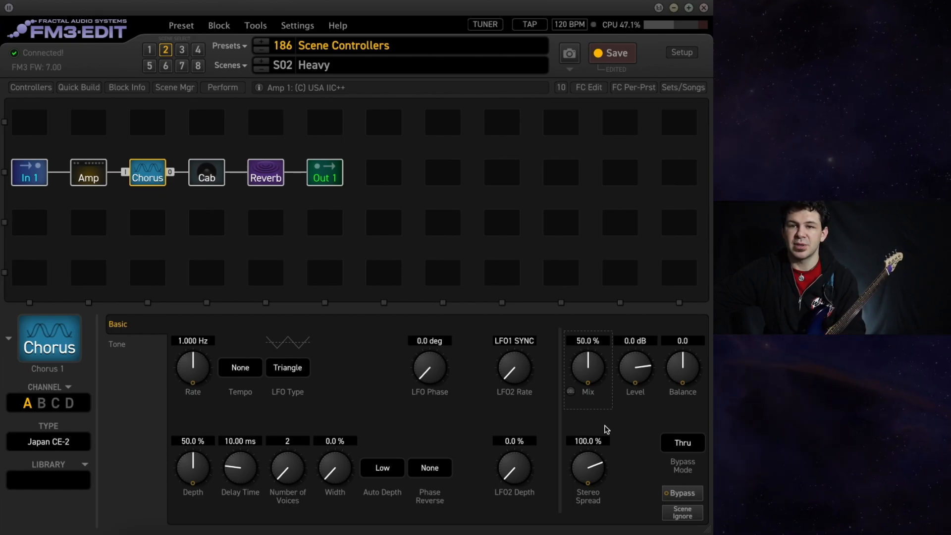
pyautogui.rightClick(590, 369)
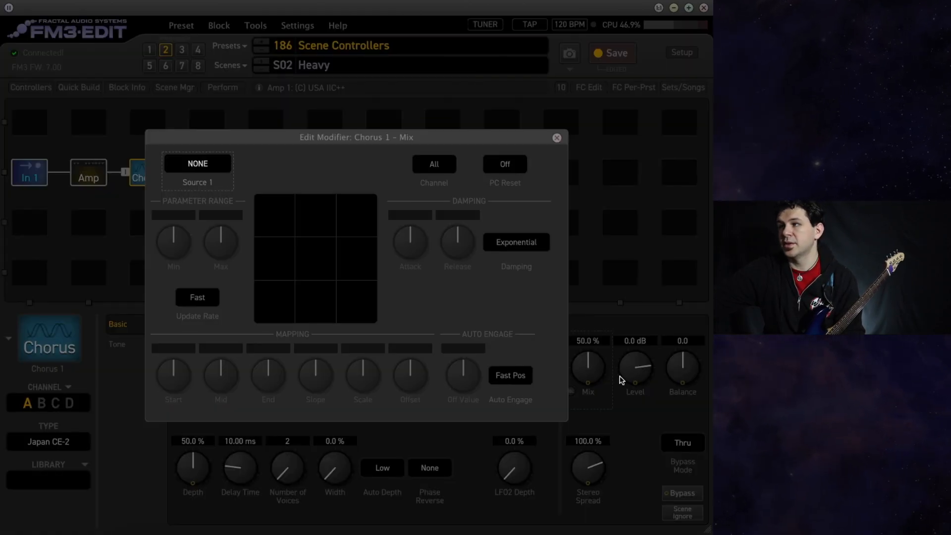
pyautogui.click(204, 171)
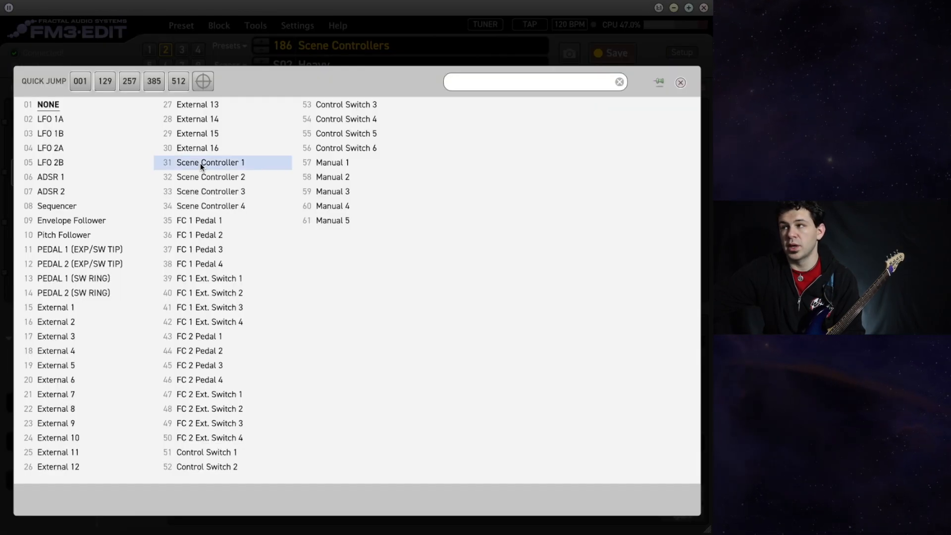
pyautogui.click(200, 163)
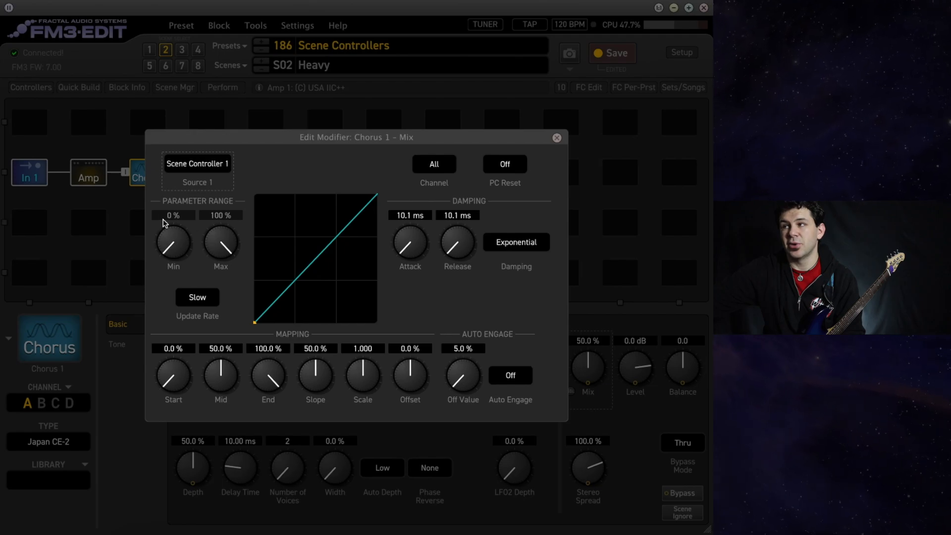
pyautogui.click(87, 232)
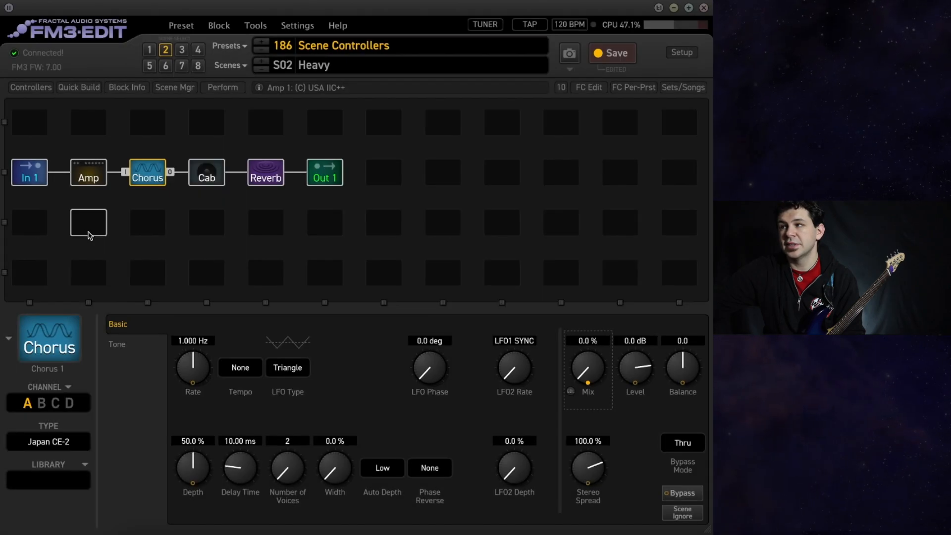
# Set Scene Controller 1 to 50% for all scenes at once.
pyautogui.click(40, 87)
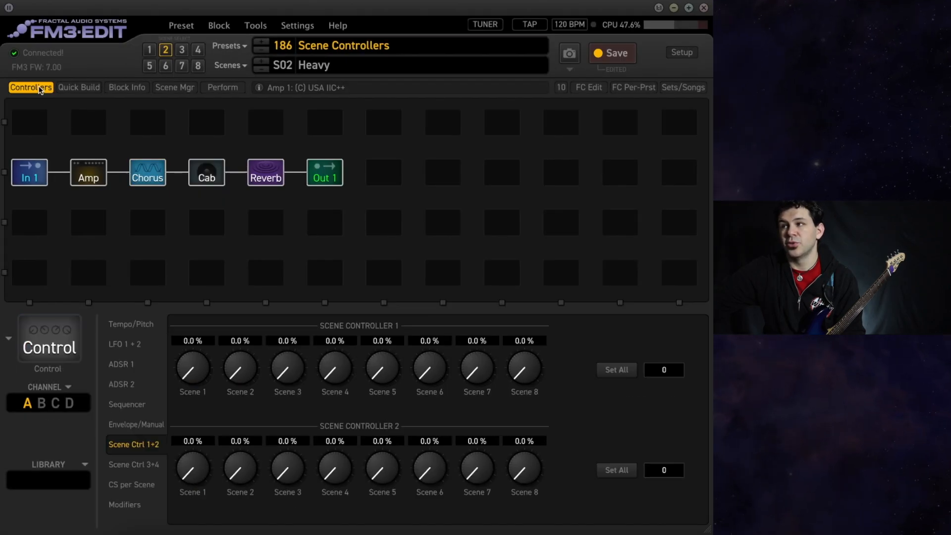
pyautogui.click(191, 341)
pyautogui.click(666, 367)
pyautogui.write('50')
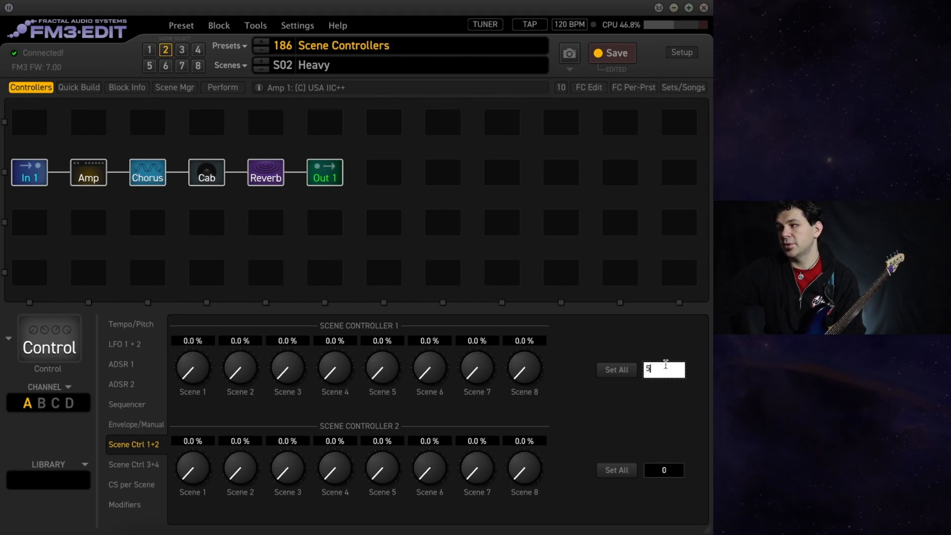
pyautogui.press('Return')
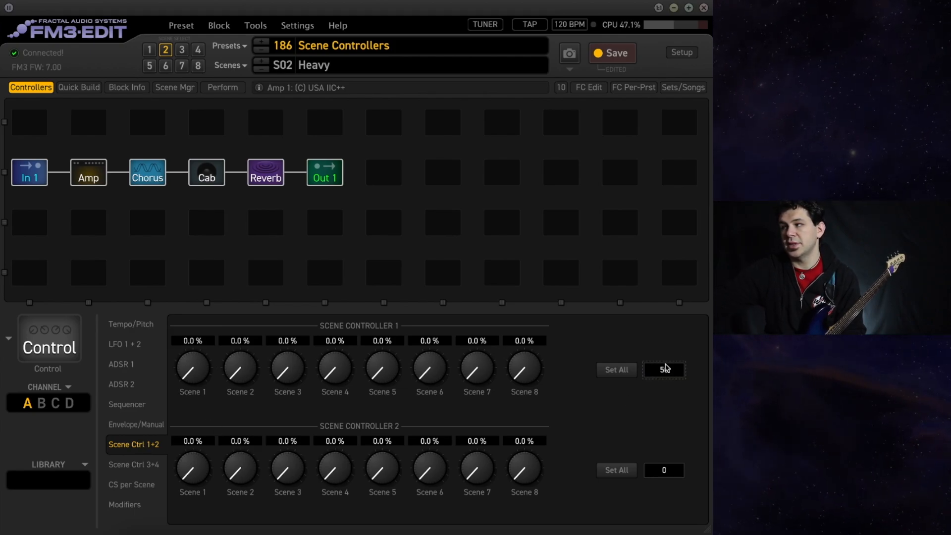
pyautogui.click(622, 371)
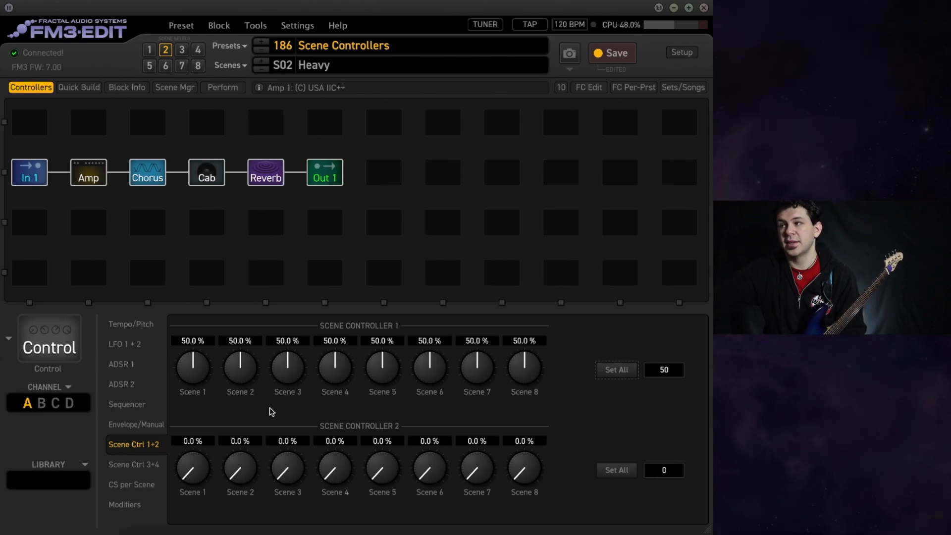
# Set the Scene 2 value of Scene Controller 1 to 25%.
pyautogui.doubleClick(240, 342)
pyautogui.write('25')
pyautogui.press('Return')
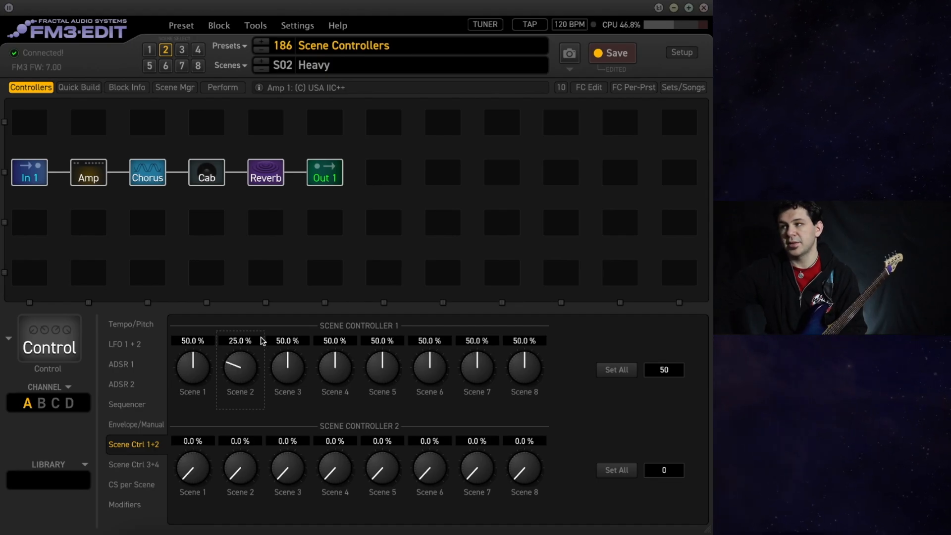
# Assign Scene Controller 1 as the modifier source for the Chorus block's Rate.
pyautogui.click(156, 177)
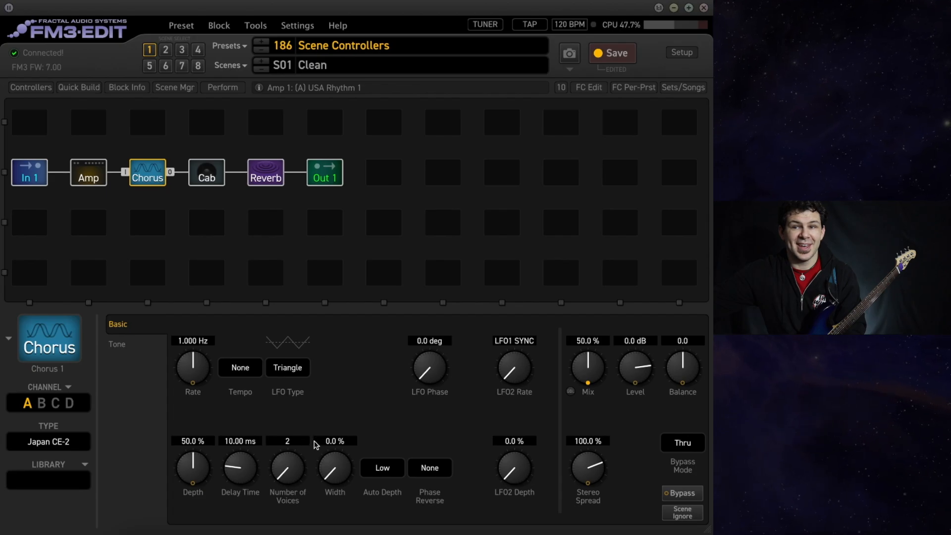
pyautogui.rightClick(201, 369)
pyautogui.click(223, 384)
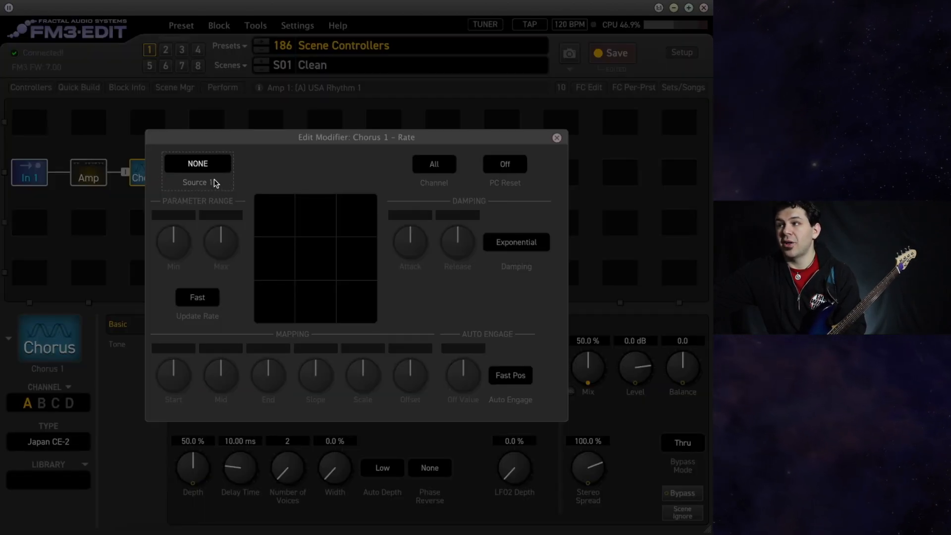
pyautogui.click(210, 164)
pyautogui.click(211, 167)
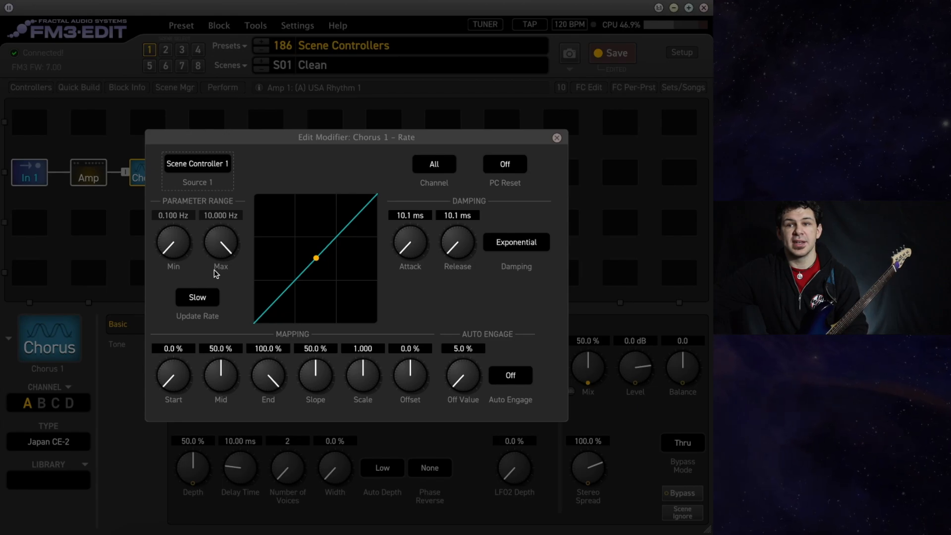
# Limit the Chorus Rate modifier's range to a minimum of 1.000 Hz and a maximum of about 4.988 Hz.
pyautogui.moveTo(171, 239); pyautogui.dragTo(174, 197)
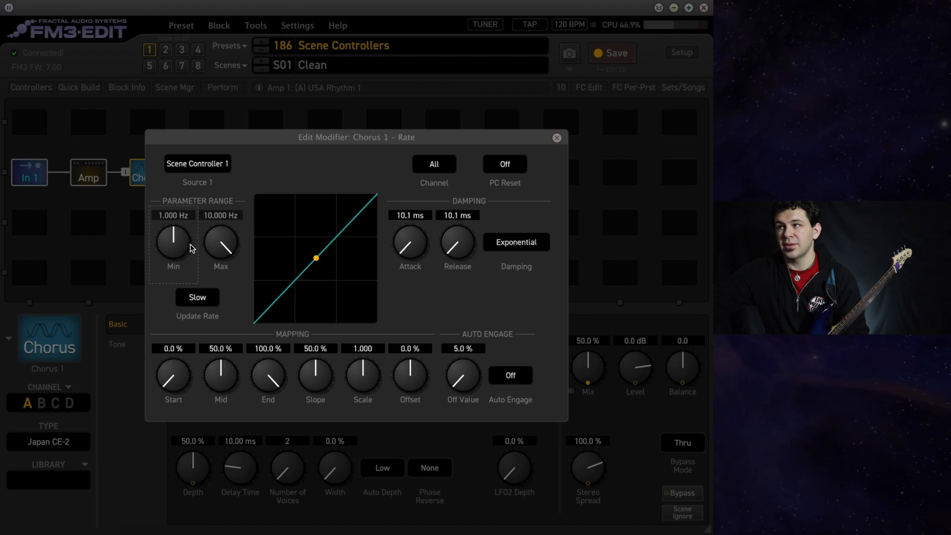
pyautogui.moveTo(226, 239)
pyautogui.mouseDown()
pyautogui.moveTo(198, 300)
pyautogui.moveTo(198, 257)
pyautogui.moveTo(226, 247)
pyautogui.mouseUp()
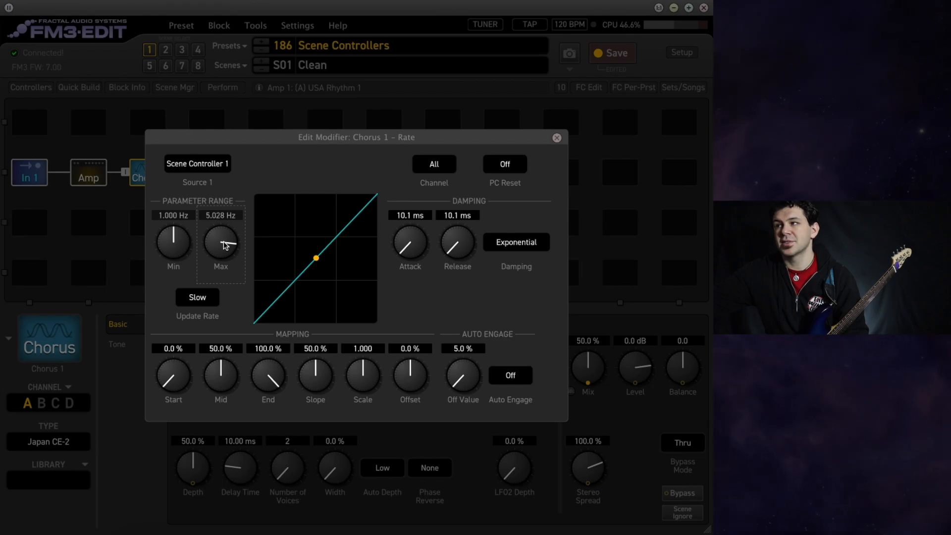
pyautogui.click(279, 432)
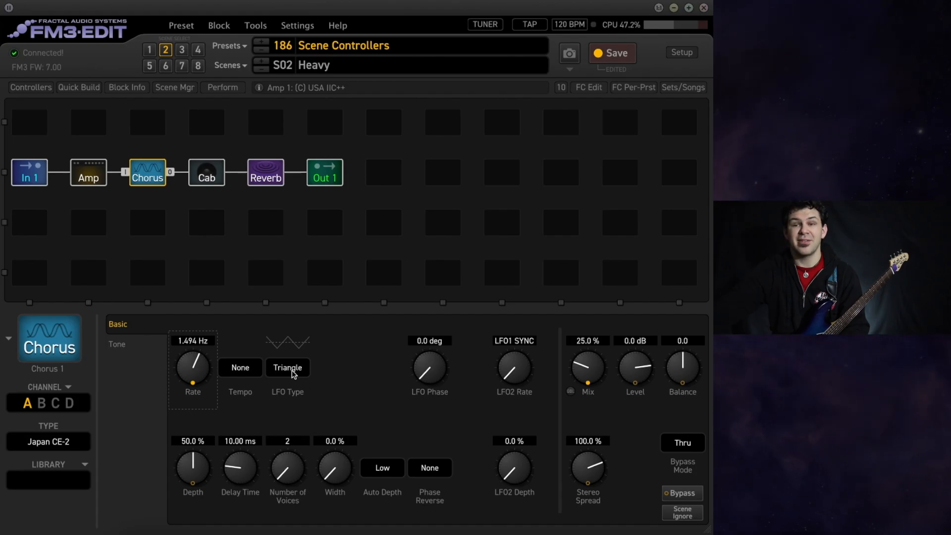
# Reopen the Chorus Rate modifier and lower its range minimum to about 0.191 Hz.
pyautogui.rightClick(193, 360)
pyautogui.moveTo(192, 222); pyautogui.dragTo(152, 453)
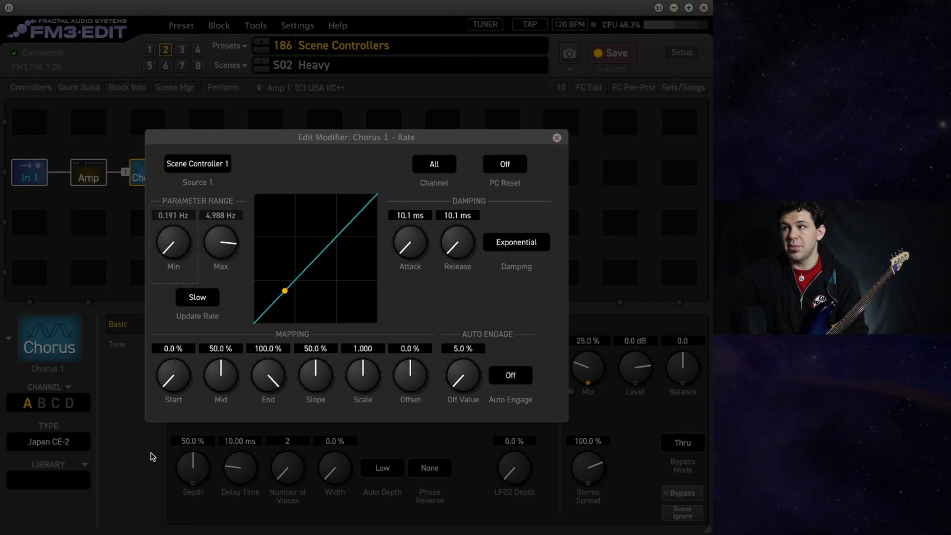
# Readjust the maximum of the Chorus Rate modifier's parameter range and close the modifier.
pyautogui.moveTo(218, 250); pyautogui.dragTo(198, 160)
pyautogui.click(99, 286)
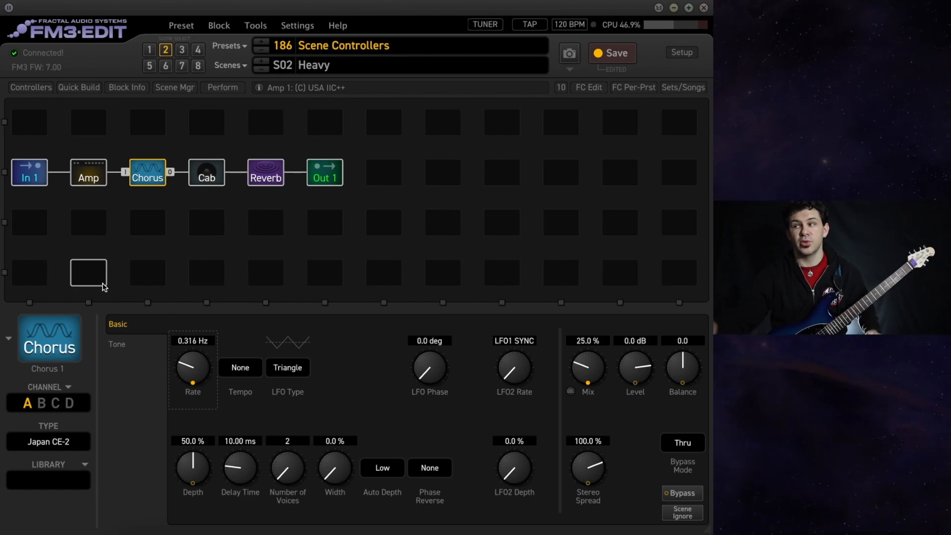
# Assign Scene Controller 1 as the modifier source for the Chorus block's Depth.
pyautogui.rightClick(208, 469)
pyautogui.click(198, 159)
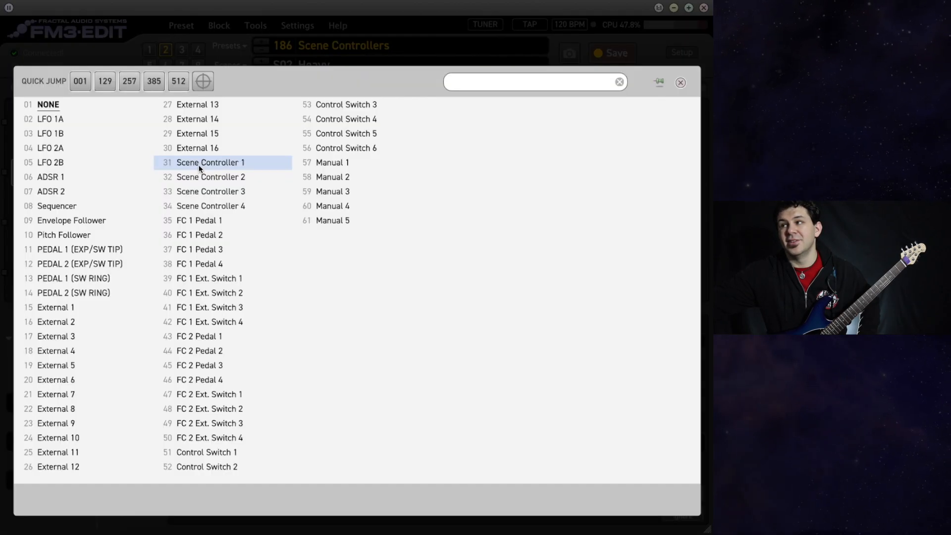
pyautogui.click(221, 164)
# Invert the Chorus Depth modifier's range with a 100.0% minimum and about 0% maximum, and close the modifier.
pyautogui.moveTo(174, 253); pyautogui.dragTo(200, 134)
pyautogui.moveTo(220, 243); pyautogui.dragTo(153, 520)
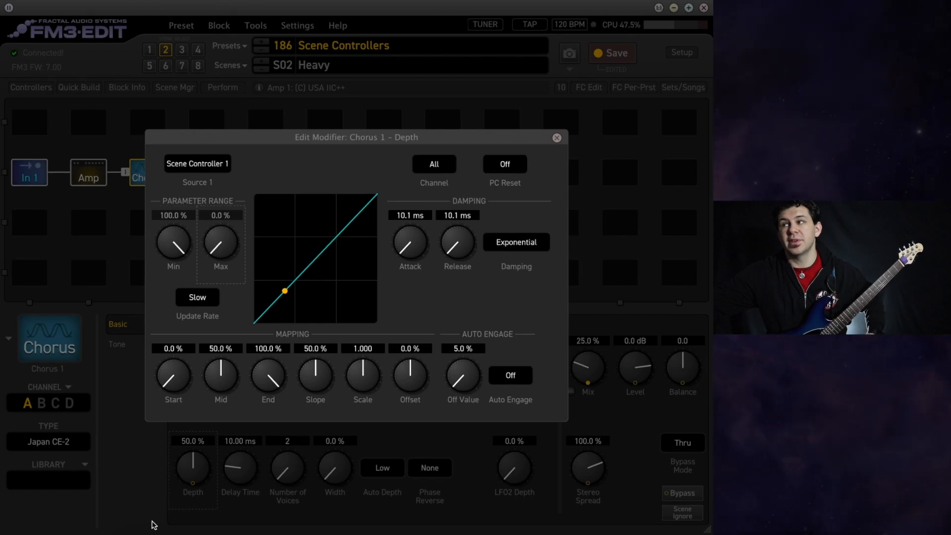
pyautogui.moveTo(221, 255); pyautogui.dragTo(221, 251)
pyautogui.click(147, 448)
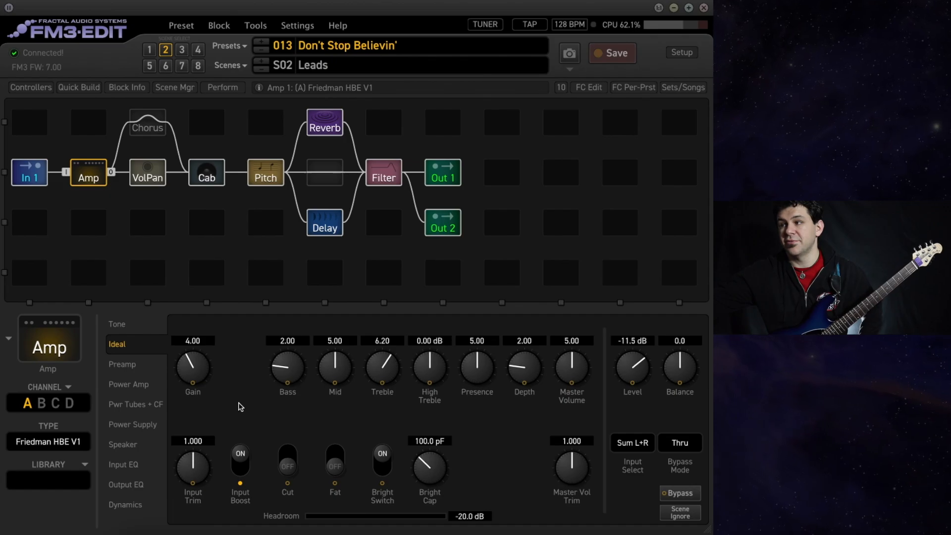
# Examine the Amp's Input Boost modifier and the per-scene Scene Controller 1 values in the Don't Stop Believin' preset.
pyautogui.rightClick(238, 461)
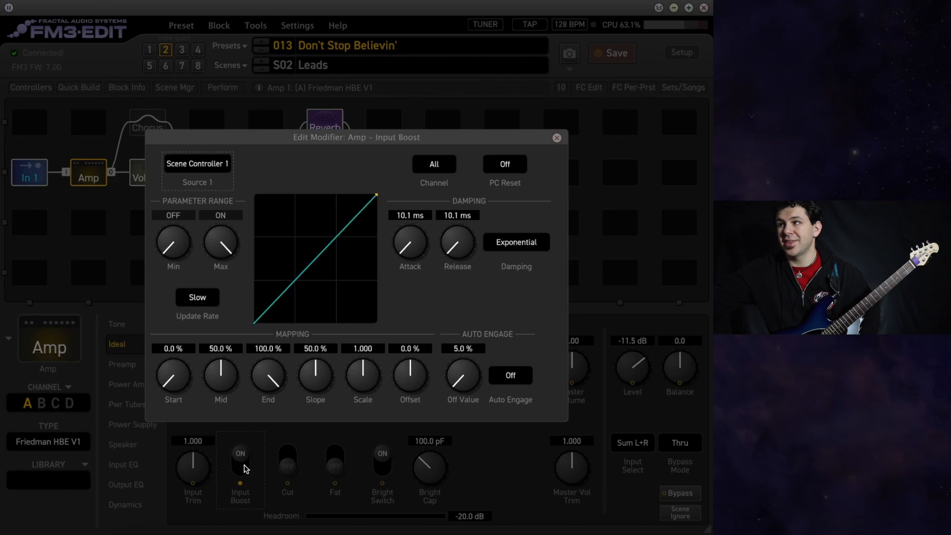
pyautogui.click(274, 438)
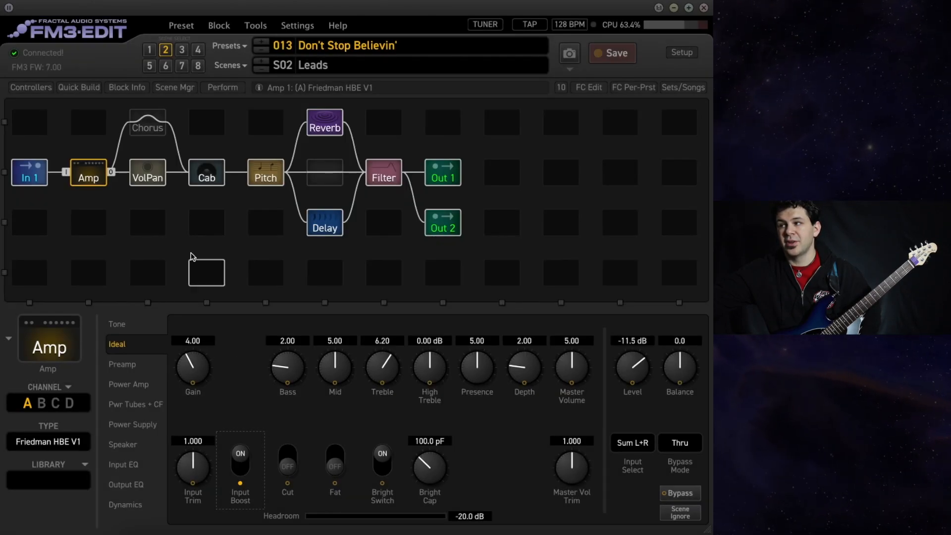
pyautogui.click(31, 88)
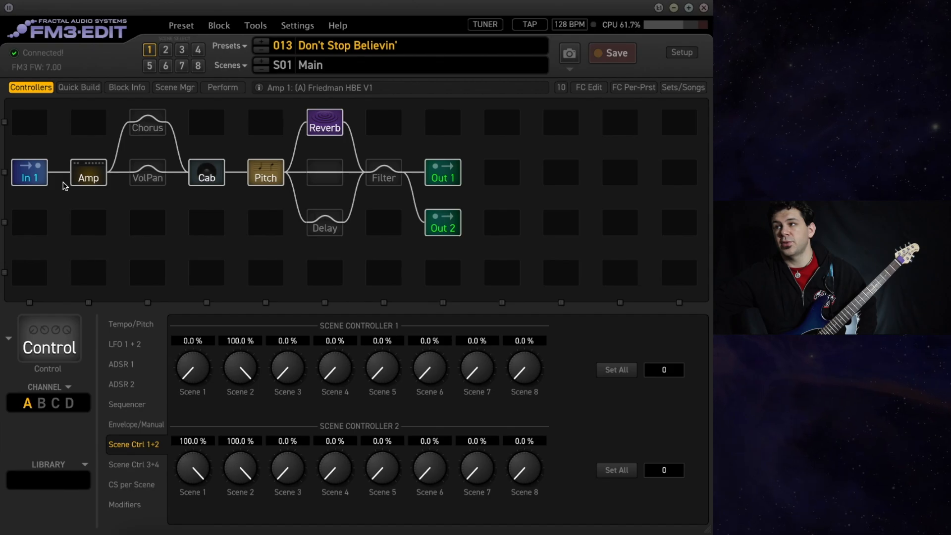
pyautogui.click(88, 175)
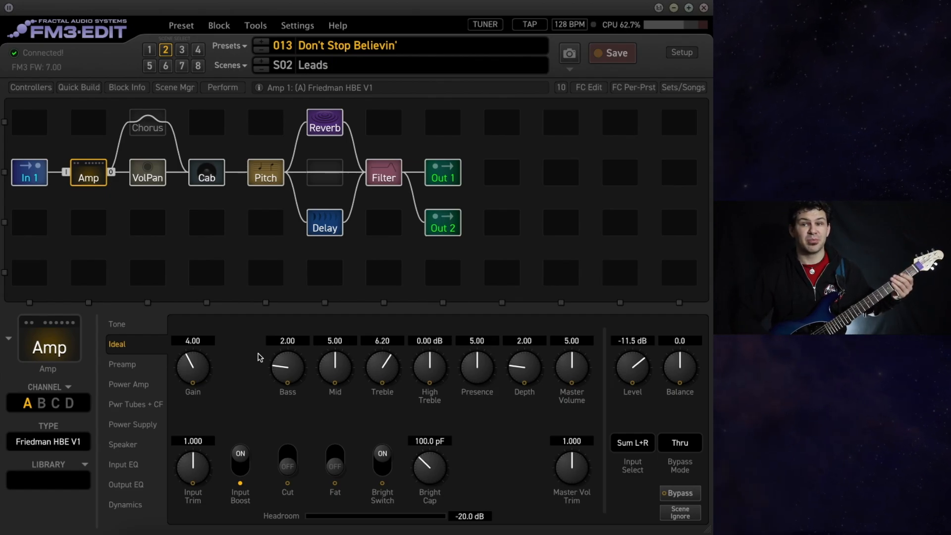
# Bypass the Filter and Delay blocks in the Leads scene and reselect the Amp block.
pyautogui.click(388, 171)
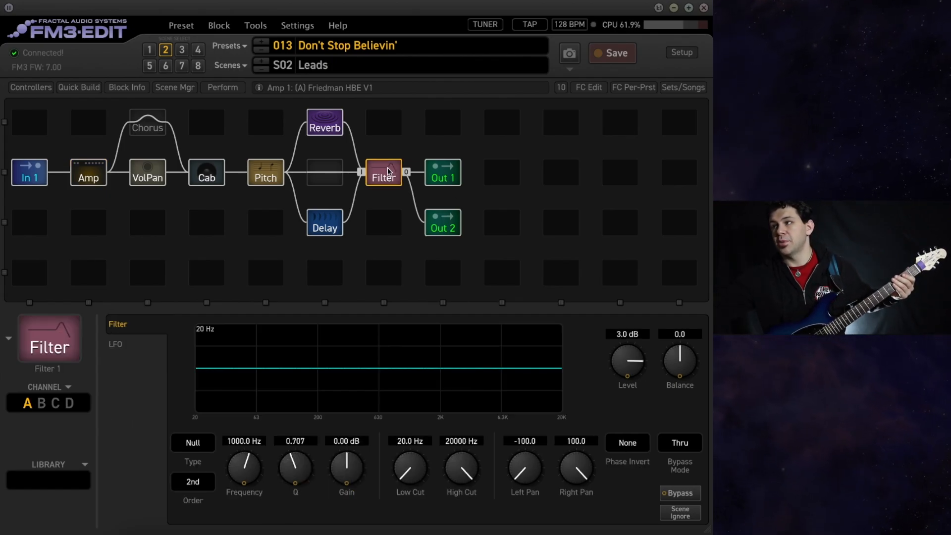
pyautogui.keyDown('ctrl'); pyautogui.click(389, 171); pyautogui.keyUp('ctrl')
pyautogui.click(314, 227)
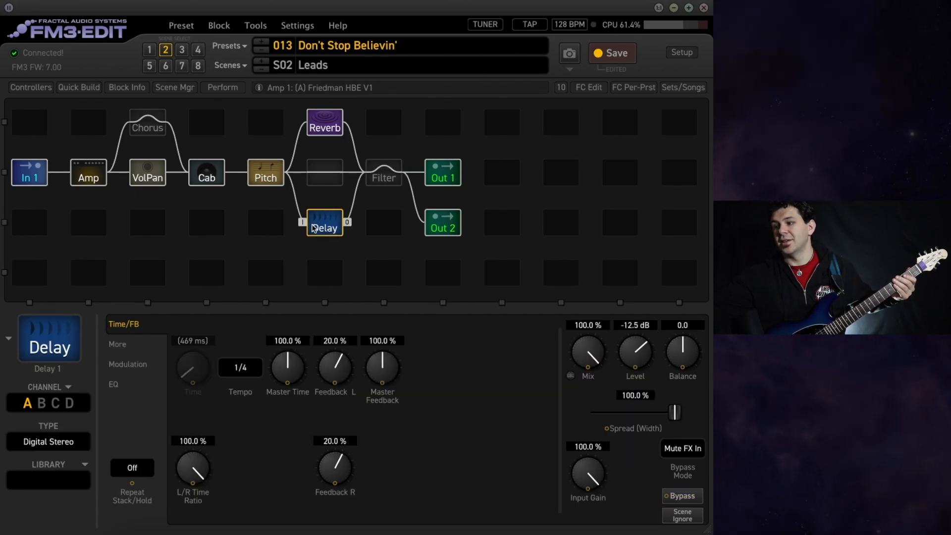
pyautogui.keyDown('ctrl'); pyautogui.click(315, 227); pyautogui.keyUp('ctrl')
pyautogui.click(89, 178)
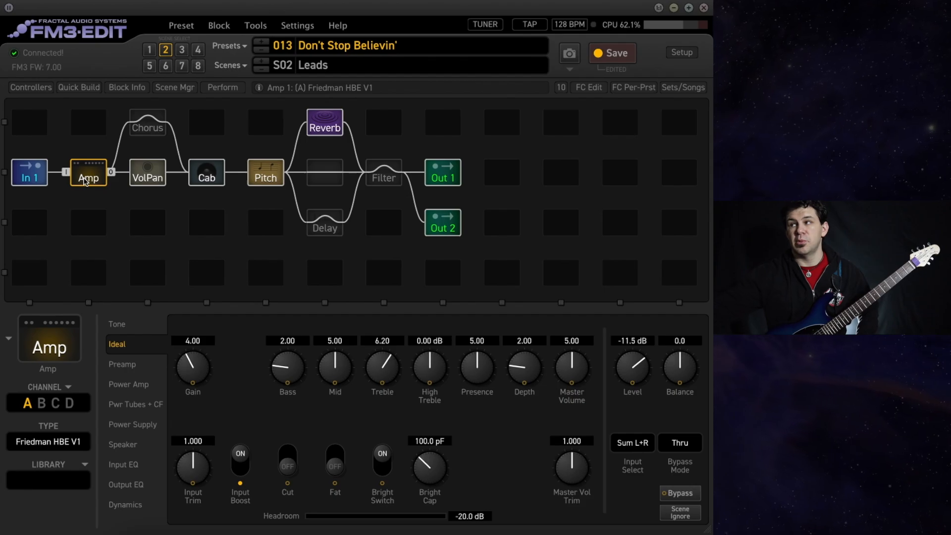
# Re-engage the Delay and Filter blocks in the Leads scene and go back to the Amp block.
pyautogui.click(323, 223)
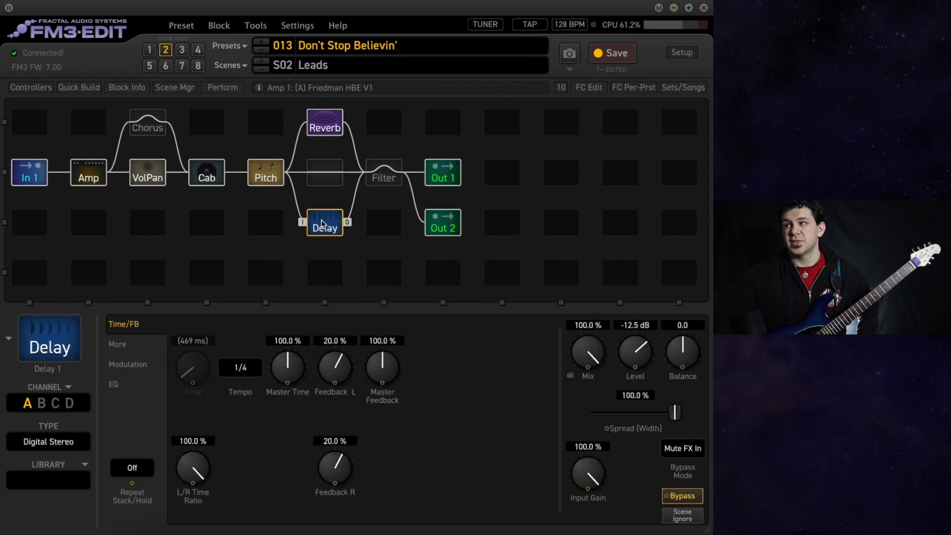
pyautogui.click(400, 164)
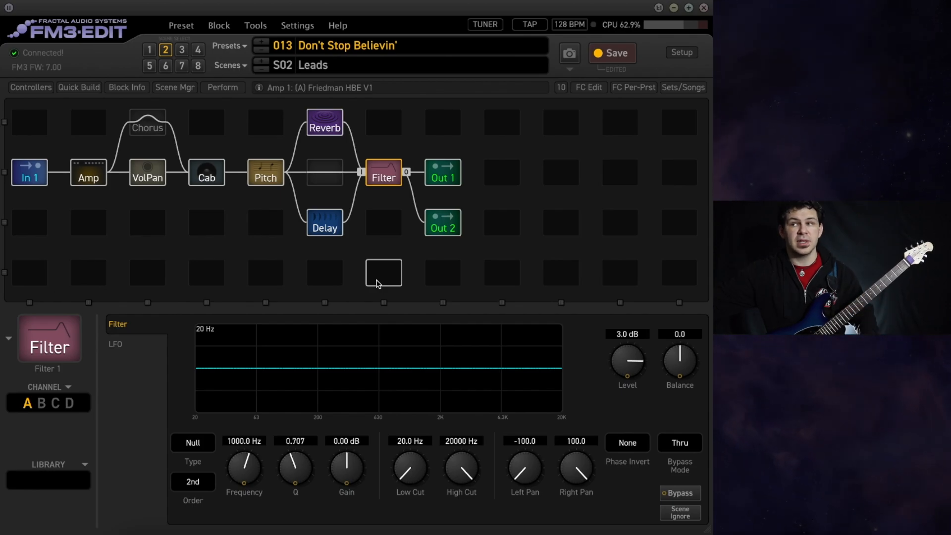
pyautogui.click(89, 174)
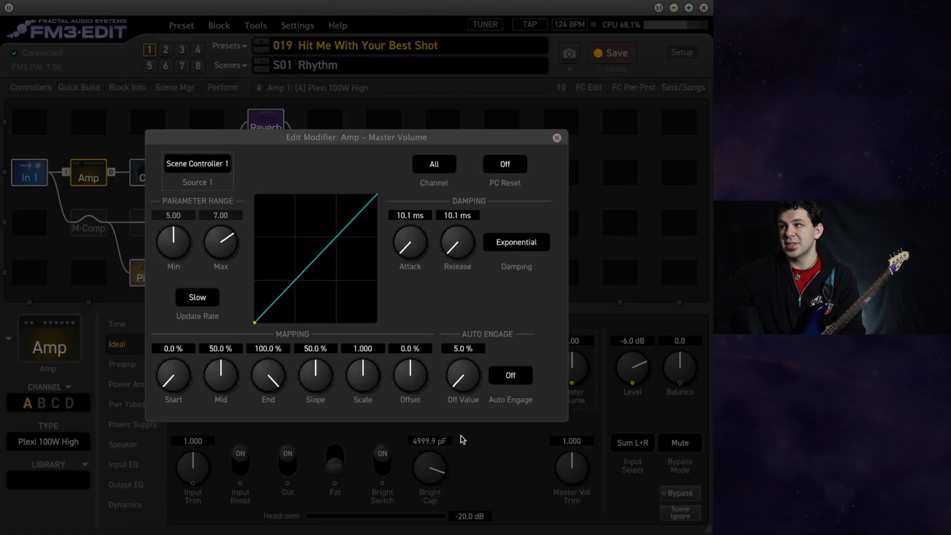
# Examine the Amp's Bass and Gain modifiers and the Scene Controller 1 values in the Hit Me With Your Best Shot preset.
pyautogui.click(474, 443)
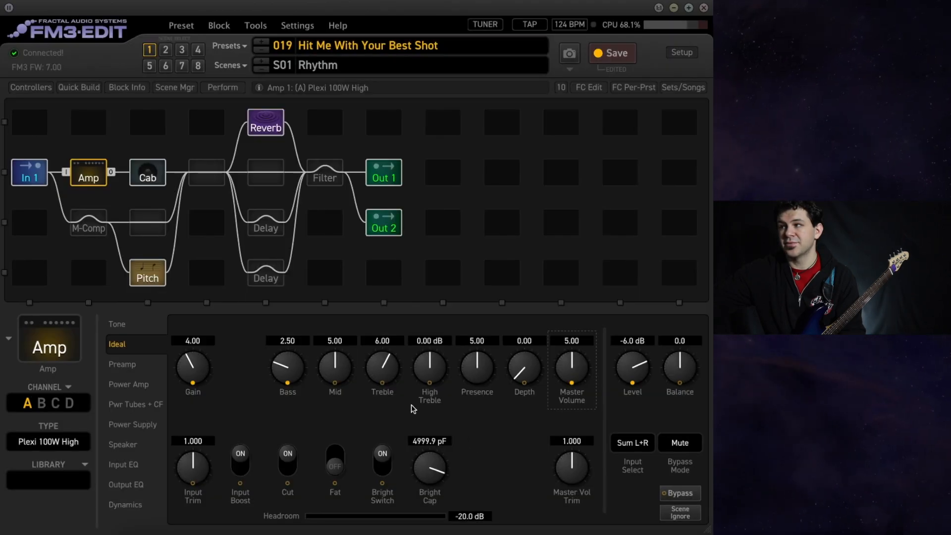
pyautogui.rightClick(299, 376)
pyautogui.click(295, 437)
pyautogui.rightClick(191, 375)
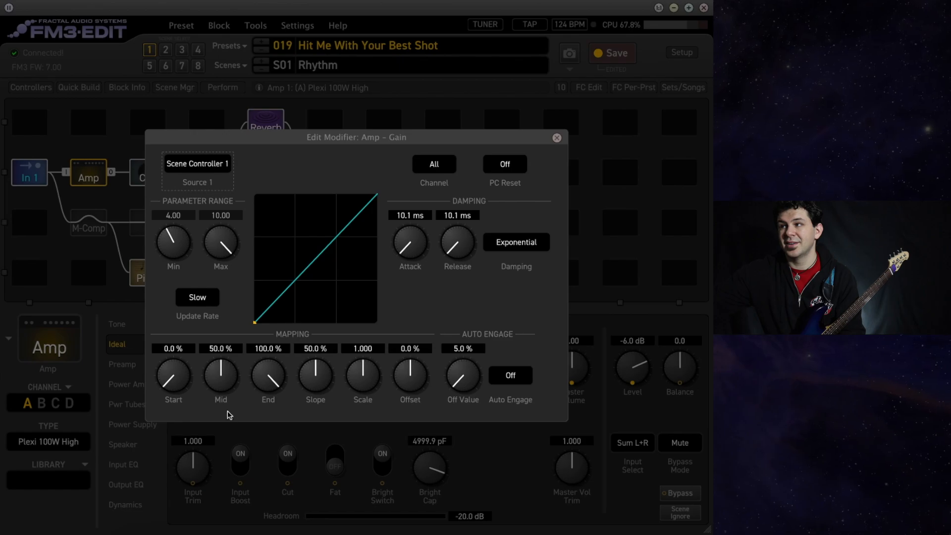
pyautogui.click(252, 437)
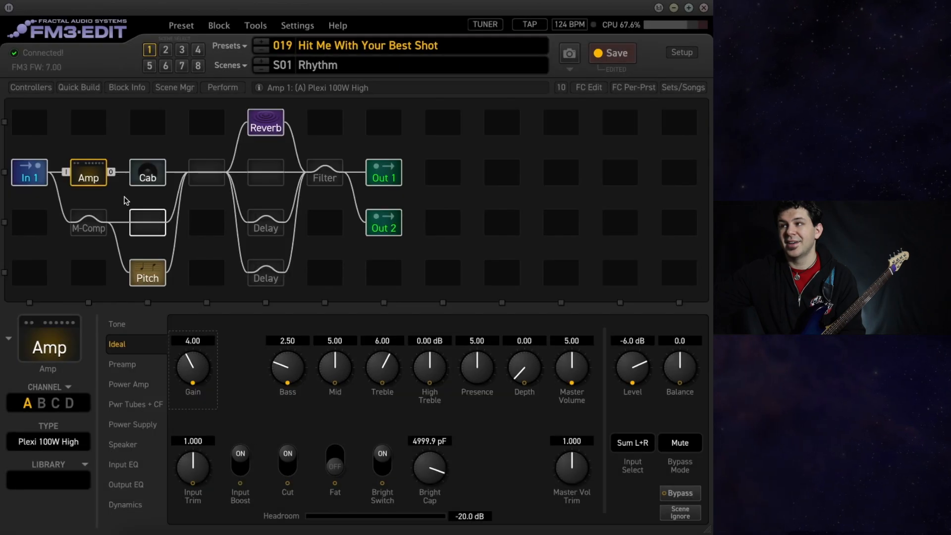
pyautogui.click(39, 93)
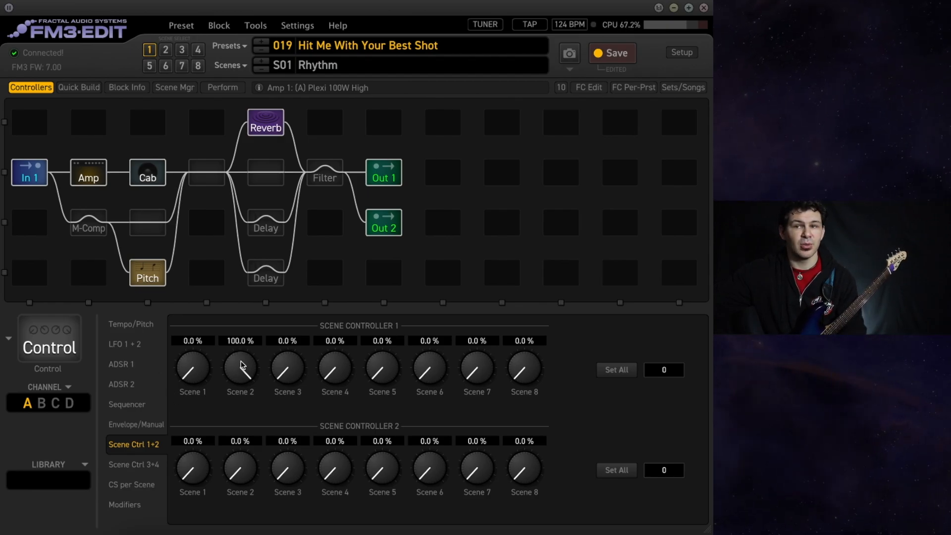
pyautogui.click(93, 183)
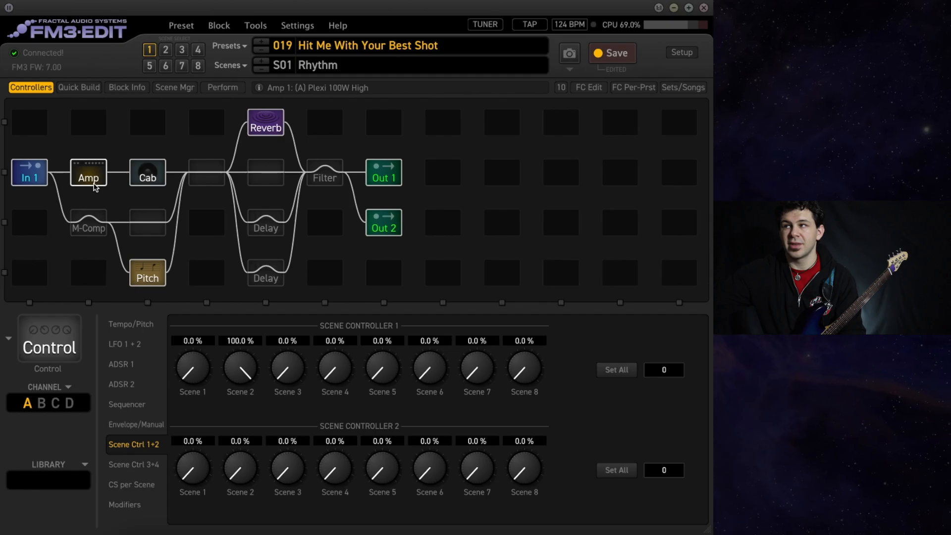
# Examine the parameter ranges of the Amp's Gain, Bass, Master Volume and Level modifiers one after another.
pyautogui.rightClick(193, 359)
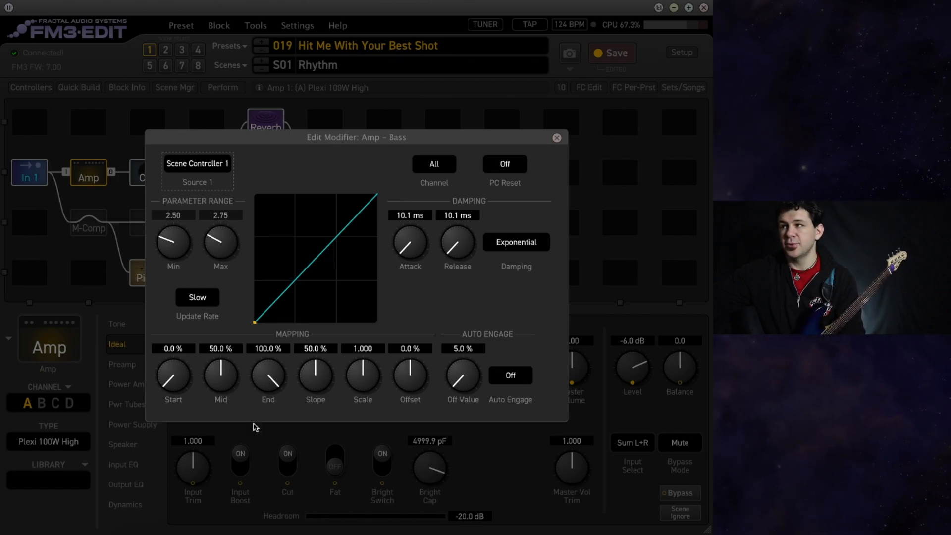
pyautogui.click(267, 429)
pyautogui.rightClick(572, 377)
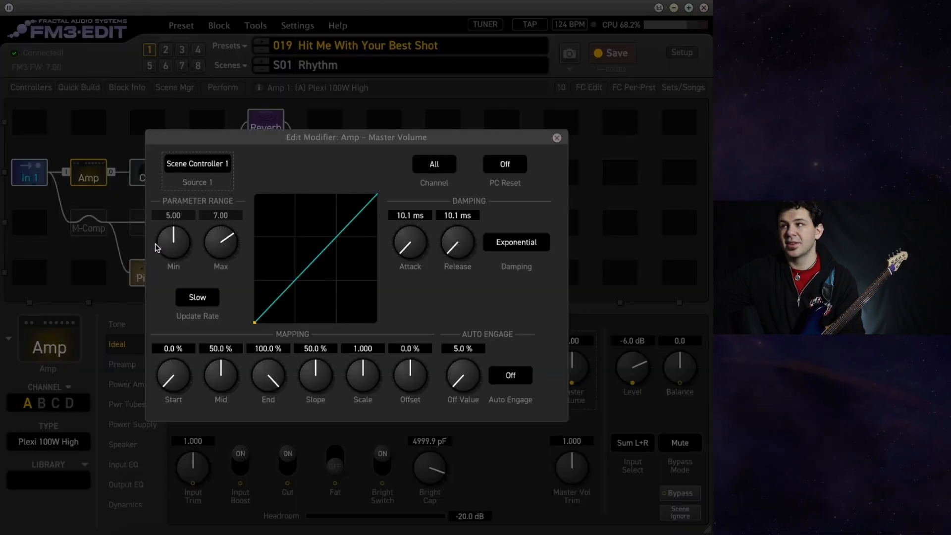
pyautogui.click(625, 430)
pyautogui.rightClick(638, 363)
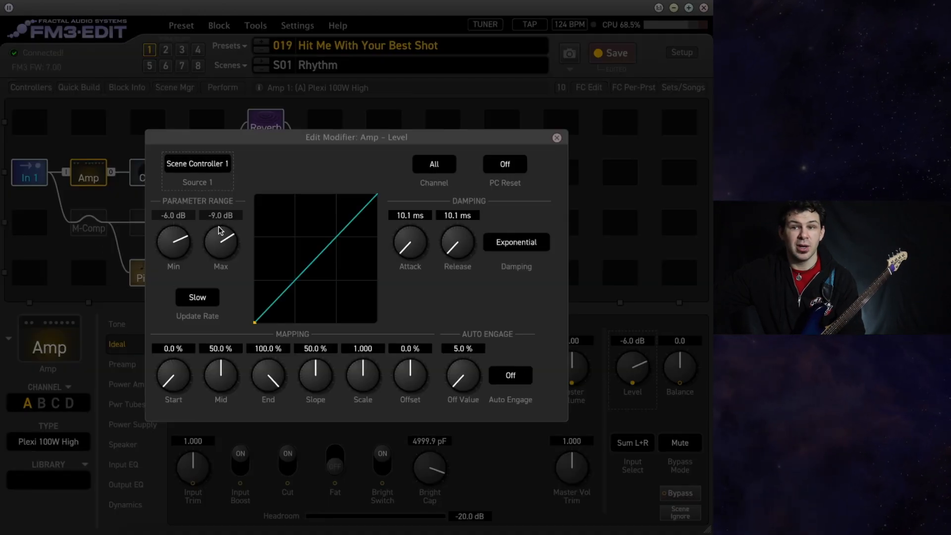
pyautogui.click(268, 429)
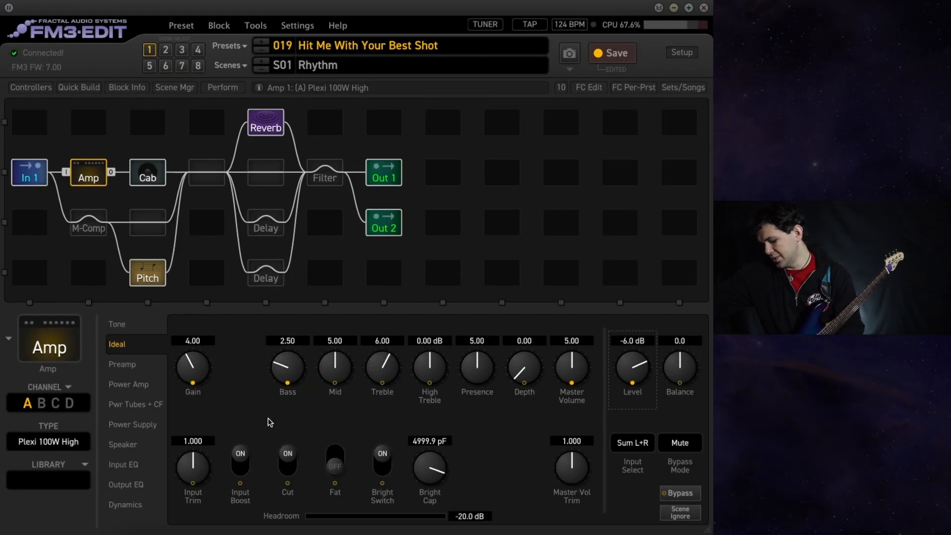
# Compare the Amp's settings between the Lead and Rhythm scenes, ending on the Lead scene.
pyautogui.hotkey('ctrl', '2')
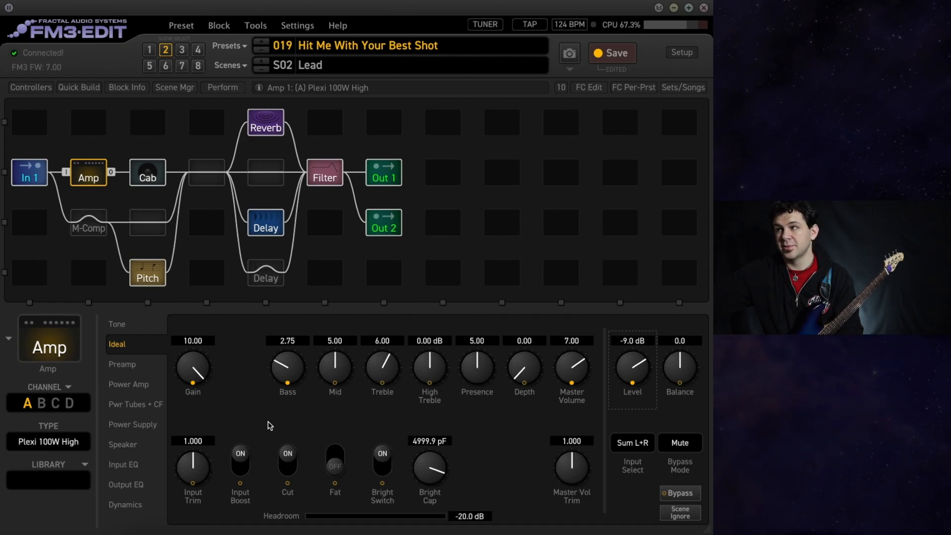
pyautogui.hotkey('ctrl', '1')
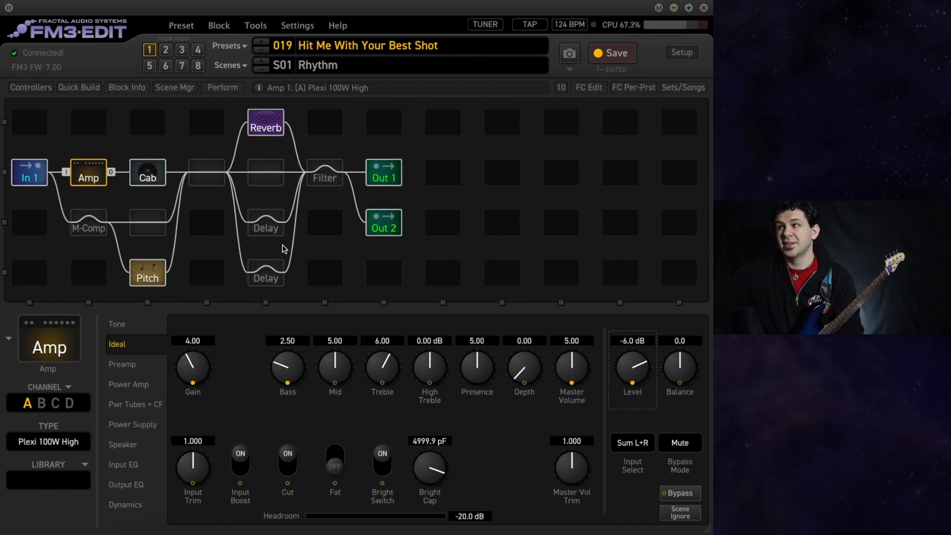
pyautogui.hotkey('ctrl', '2')
# Bypass the upper Delay block and the Filter block in the Lead scene and compare the Amp against the Rhythm scene.
pyautogui.click(264, 224)
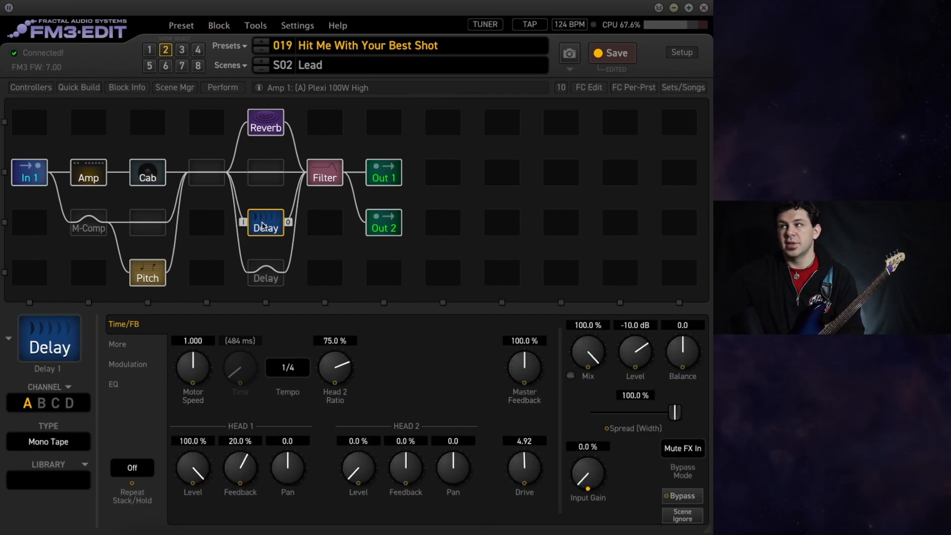
pyautogui.click(333, 175)
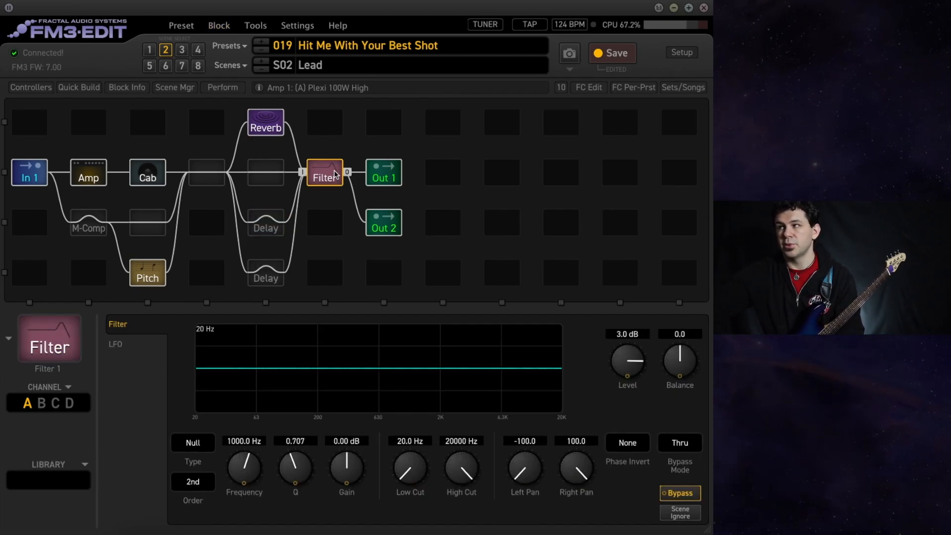
pyautogui.click(88, 172)
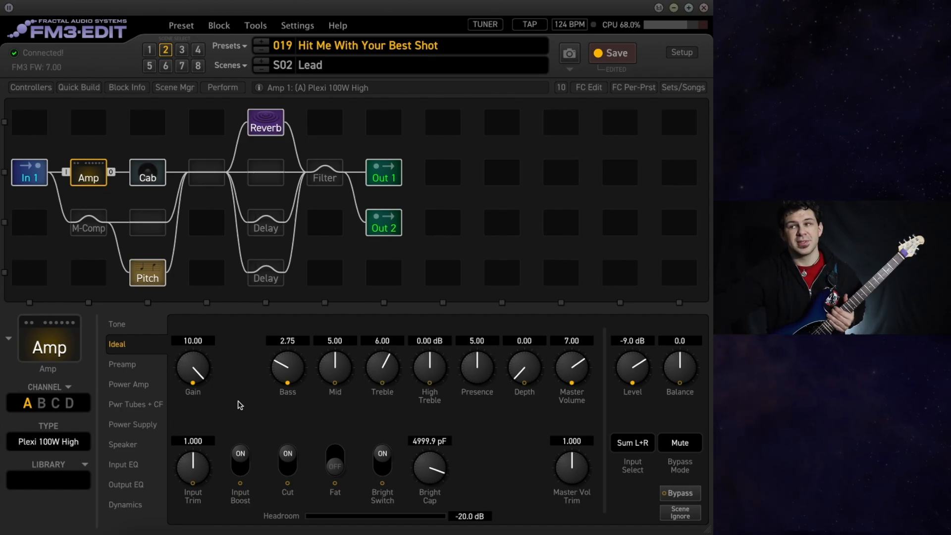
pyautogui.hotkey('ctrl', '1')
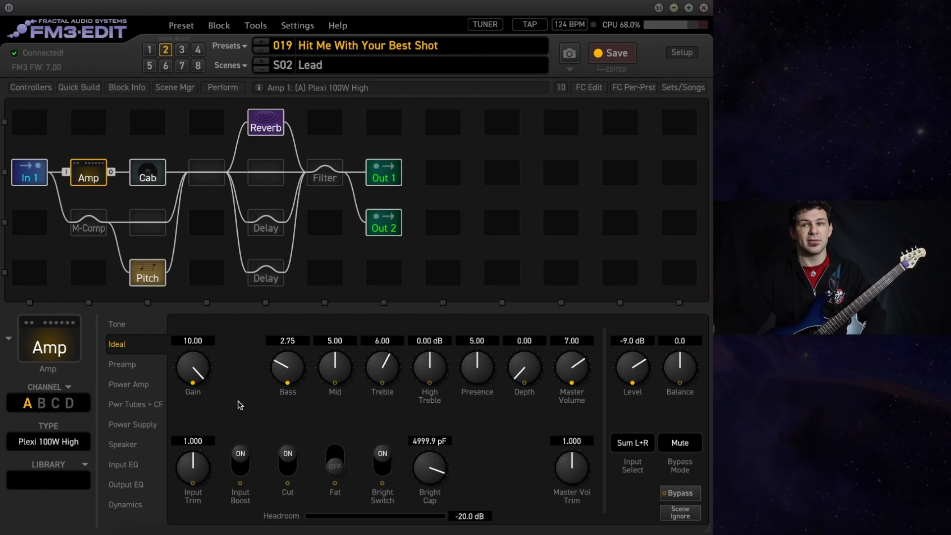
# Re-engage the Filter block and the upper Delay block in the Lead scene.
pyautogui.click(323, 173)
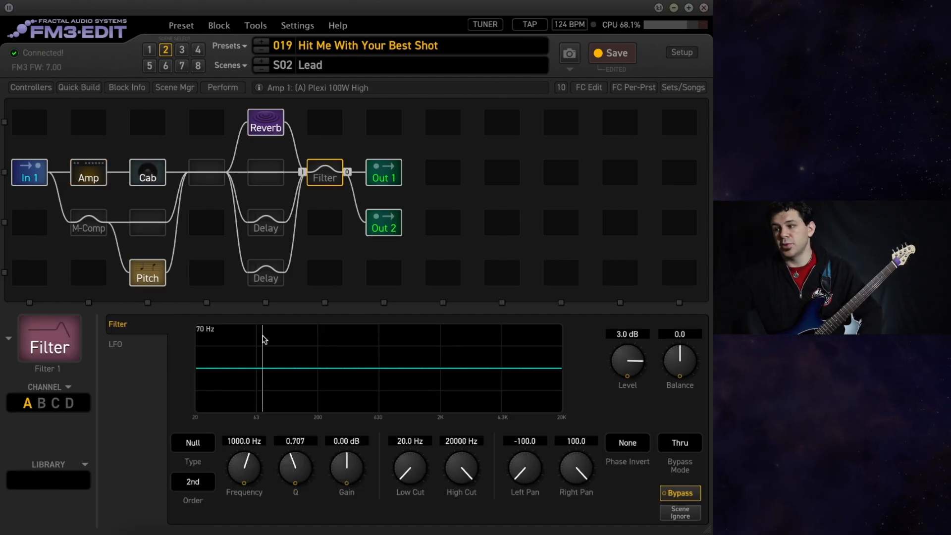
pyautogui.click(262, 223)
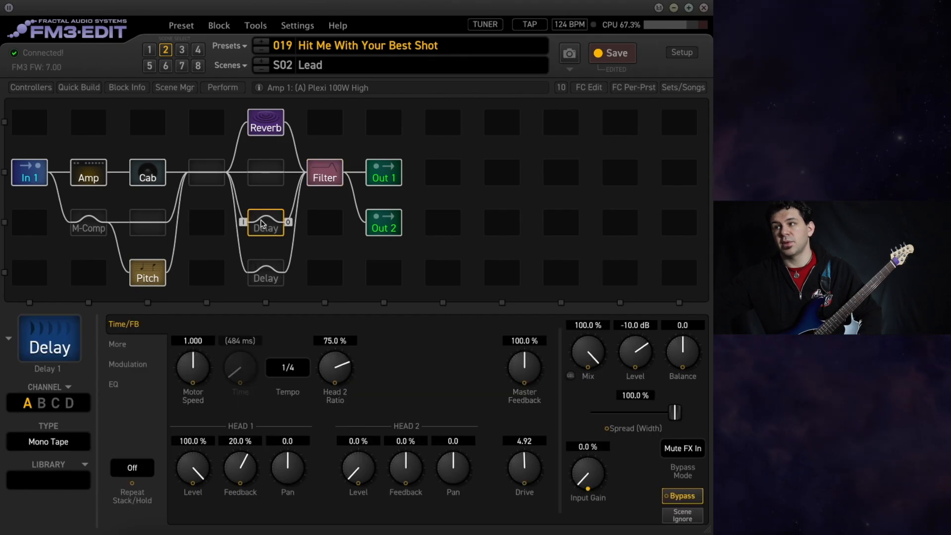
pyautogui.doubleClick(263, 225)
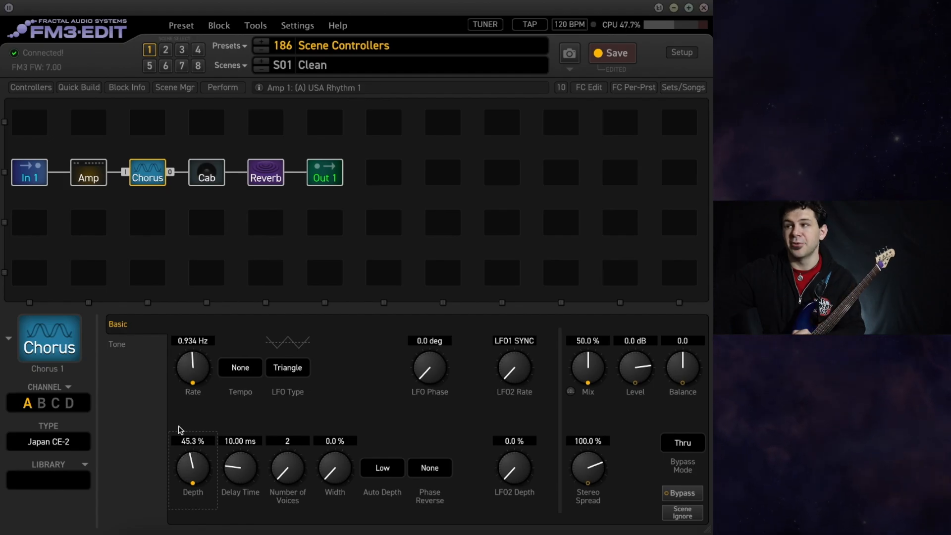
# Check the Channel setting of the Chorus block's Rate, Depth and Mix modifiers in the Scene Controllers preset.
pyautogui.doubleClick(191, 369)
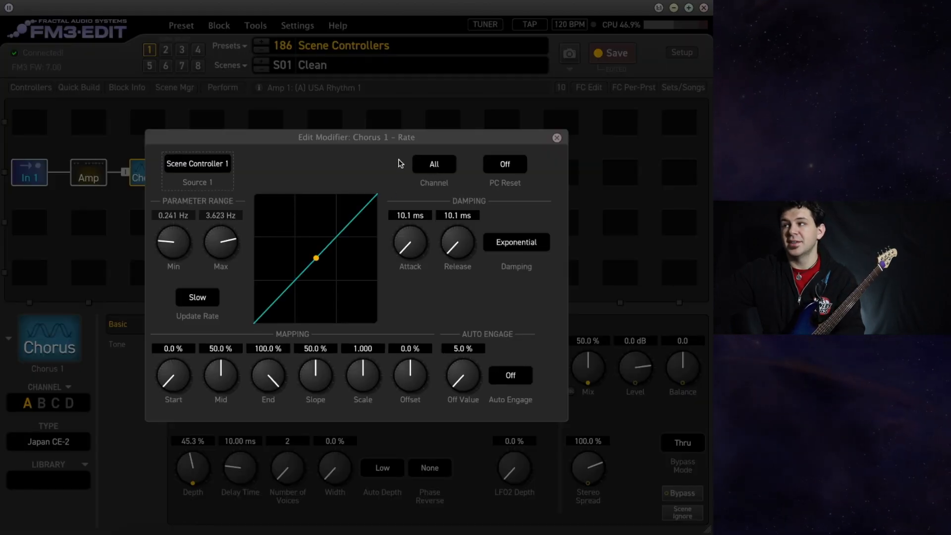
pyautogui.click(445, 162)
pyautogui.click(441, 192)
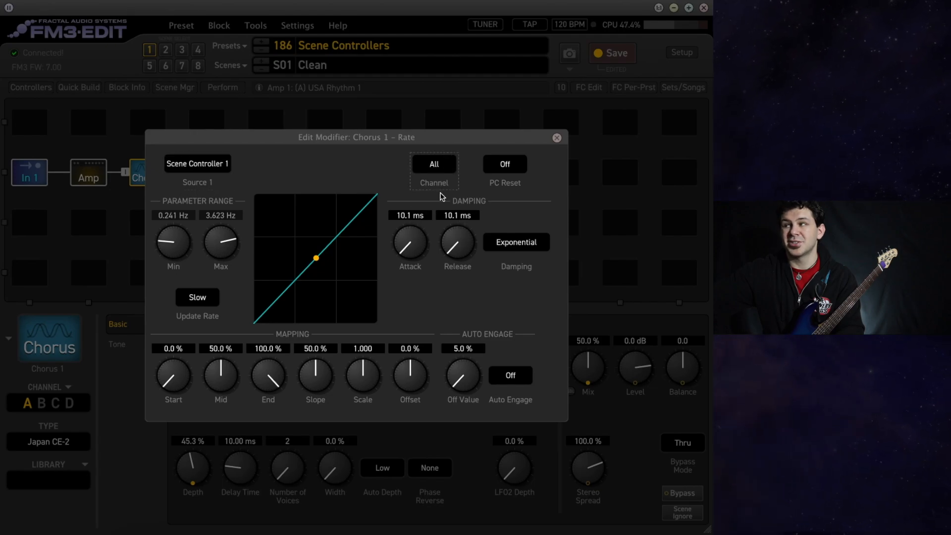
pyautogui.click(599, 222)
pyautogui.doubleClick(200, 481)
pyautogui.click(437, 168)
pyautogui.click(438, 191)
pyautogui.doubleClick(597, 367)
pyautogui.click(452, 169)
pyautogui.click(435, 194)
pyautogui.click(599, 416)
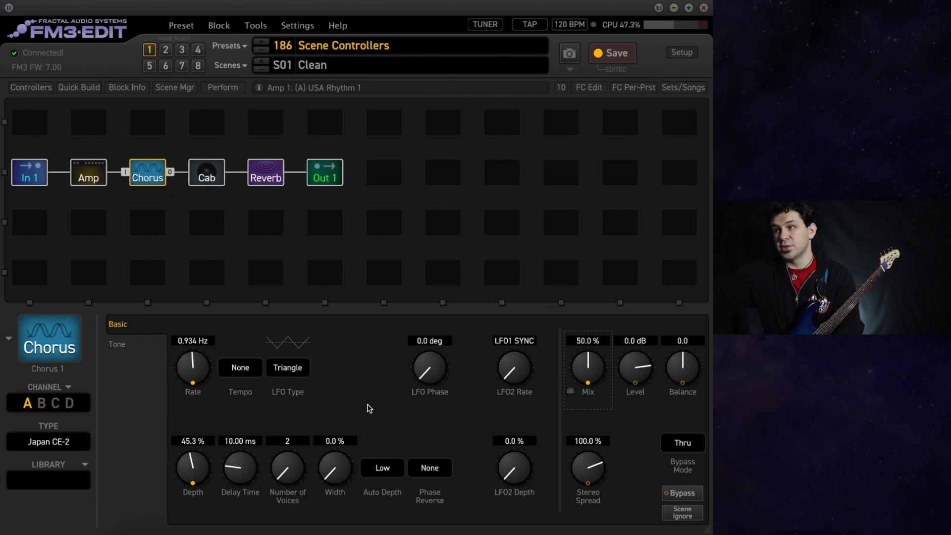
# In scene 3, set the Chorus block's channel B Rate to 2.873 Hz, Depth to 20.7% and Mix to 29.5%.
pyautogui.hotkey('ctrl', '2')
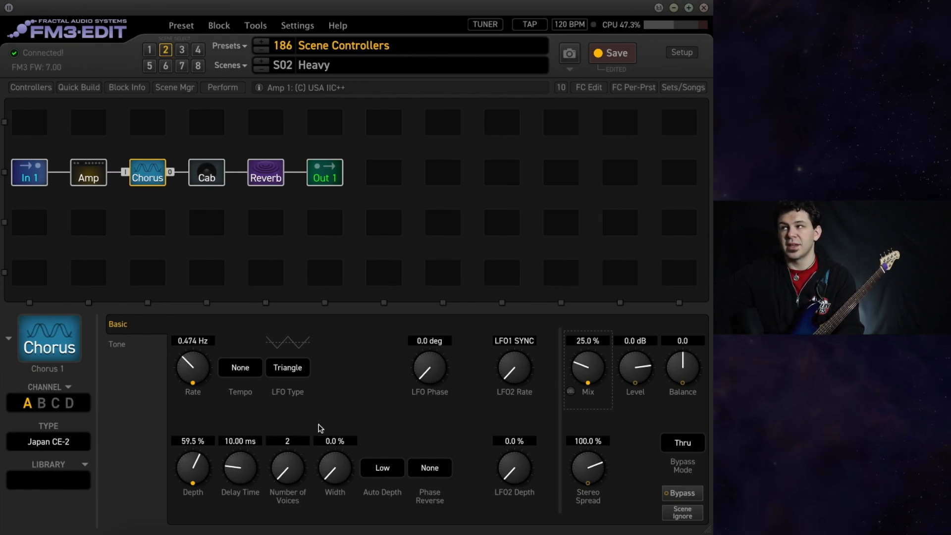
pyautogui.click(181, 51)
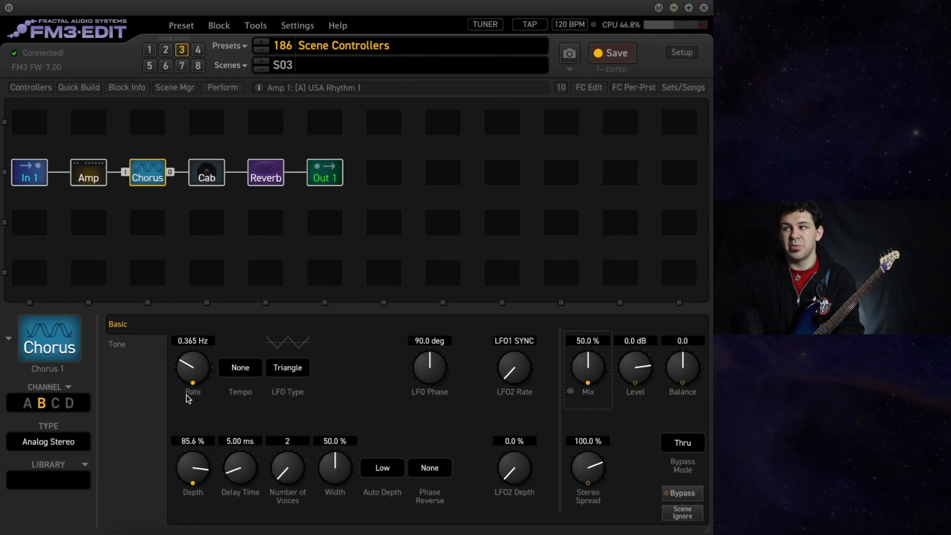
pyautogui.moveTo(194, 373); pyautogui.dragTo(184, 508)
pyautogui.moveTo(193, 467); pyautogui.dragTo(204, 450)
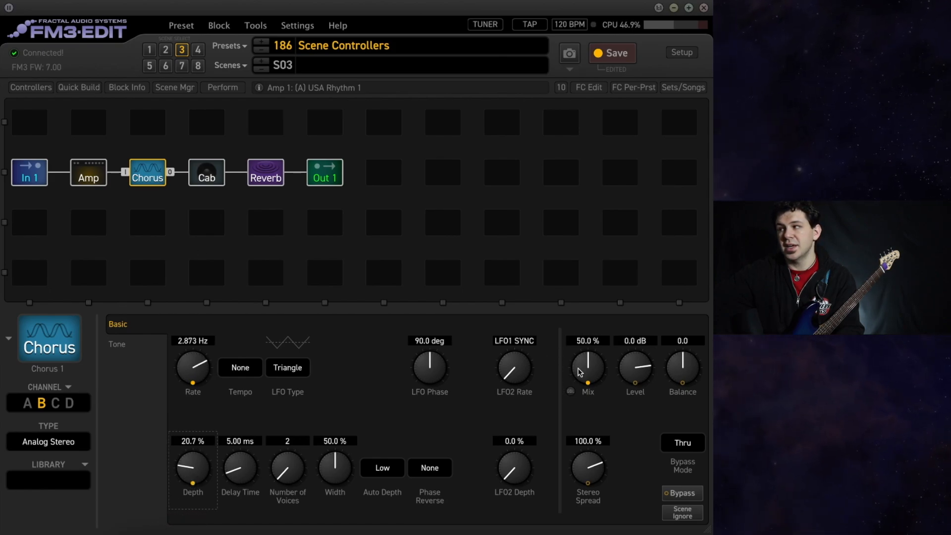
# Compare the Chorus block's channel and knob settings across scenes 1, 2 and 3, ending on channel B in scene 3.
pyautogui.click(166, 49)
pyautogui.click(150, 53)
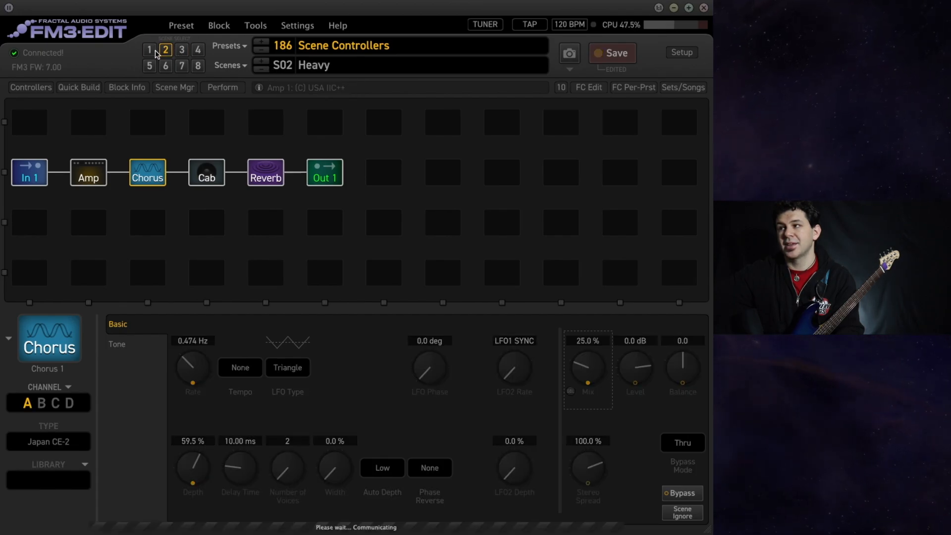
pyautogui.click(166, 53)
pyautogui.click(150, 52)
pyautogui.click(165, 51)
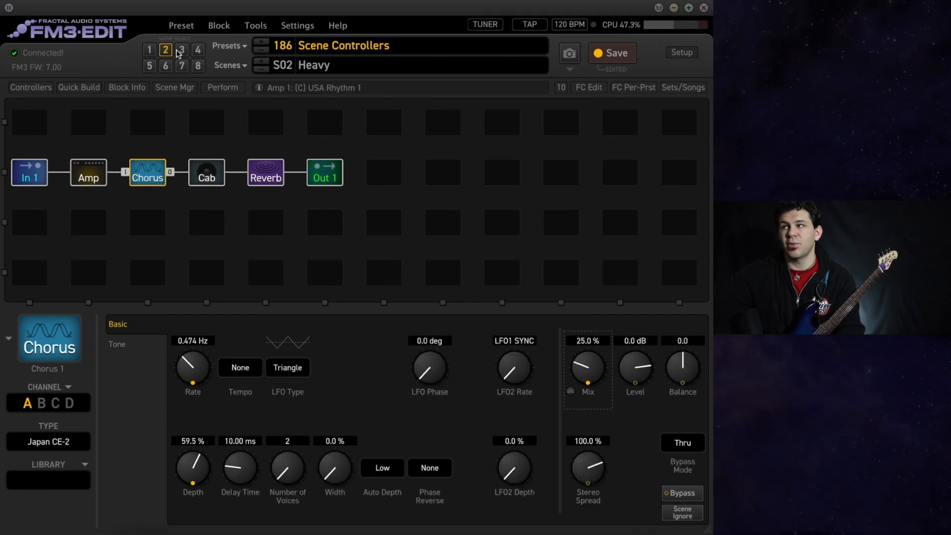
pyautogui.click(182, 51)
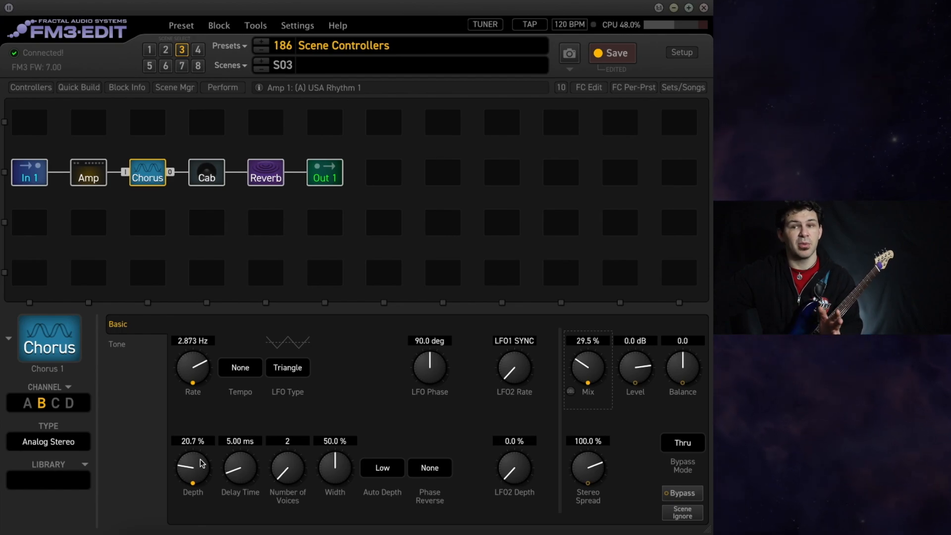
pyautogui.click(44, 405)
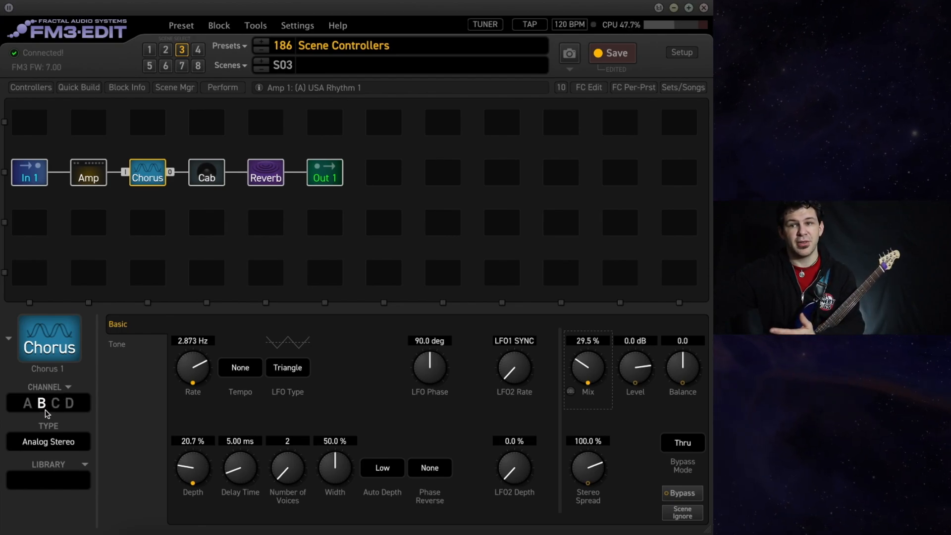
# Open the per-scene values of Scene Controllers 1 and 2.
pyautogui.click(30, 86)
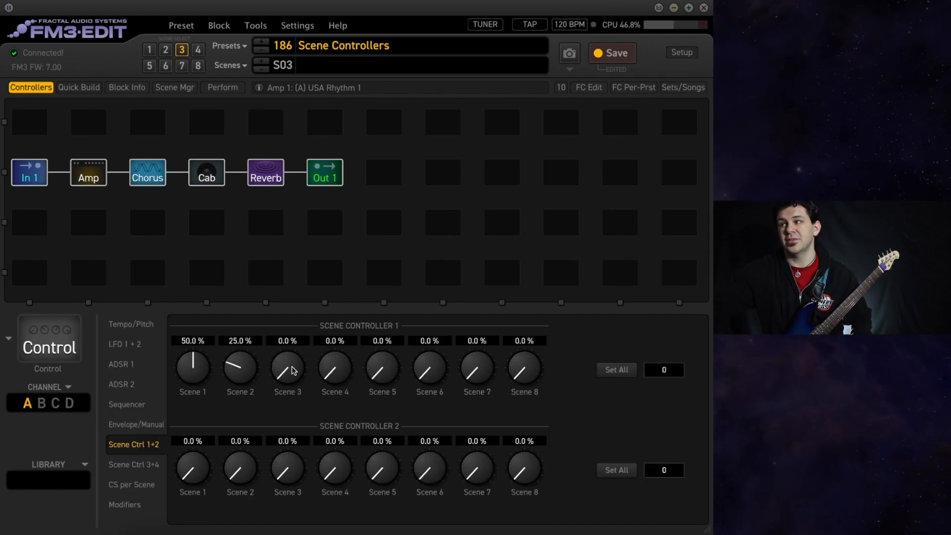